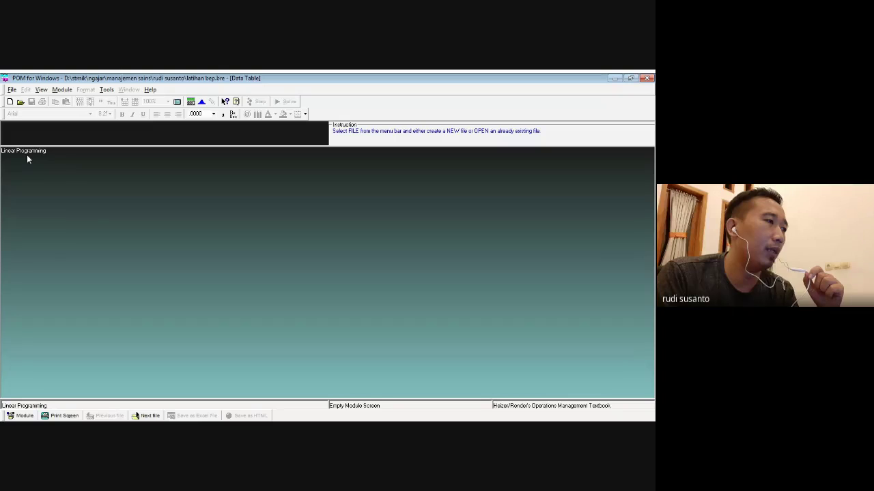
Start a new linear programming data set titled "Latihan LP" with 5 constraints.
left_click(12, 103)
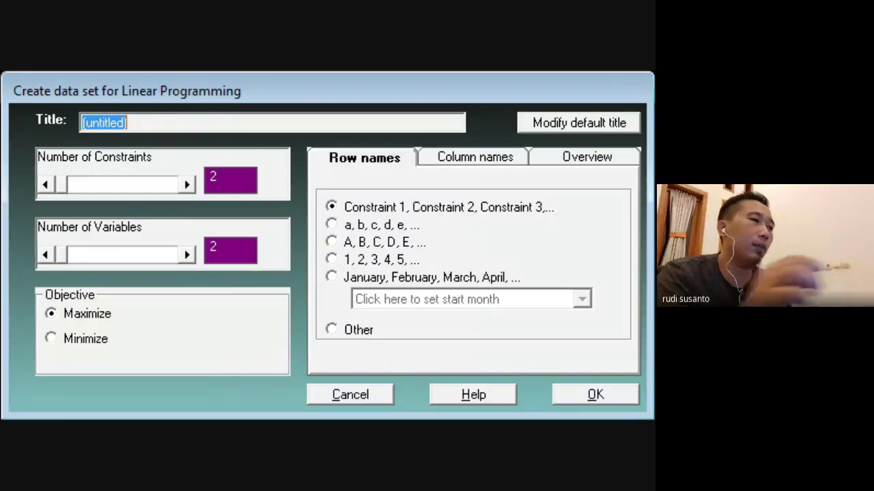
type("La")
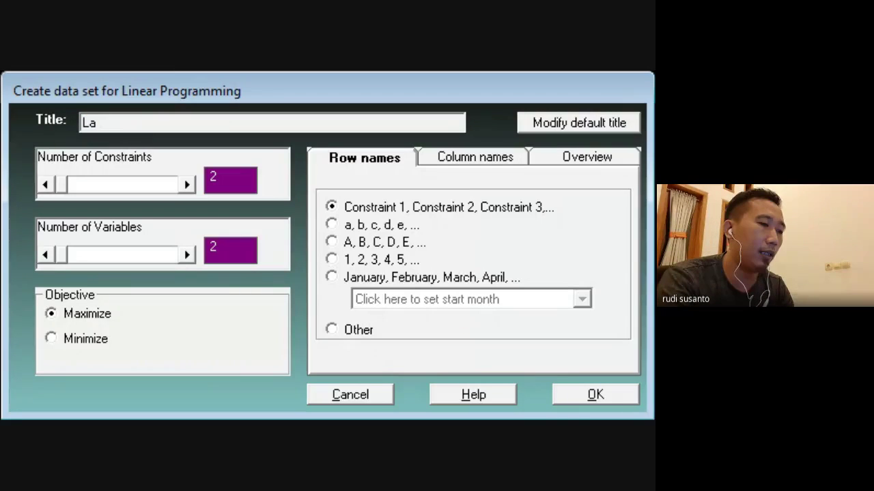
type("tihan LP")
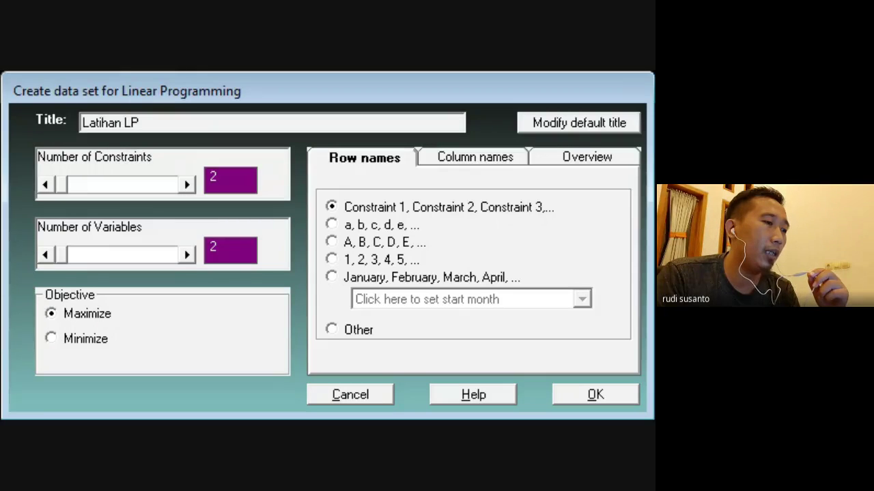
left_click(187, 185)
left_click(187, 185)
left_click(187, 185)
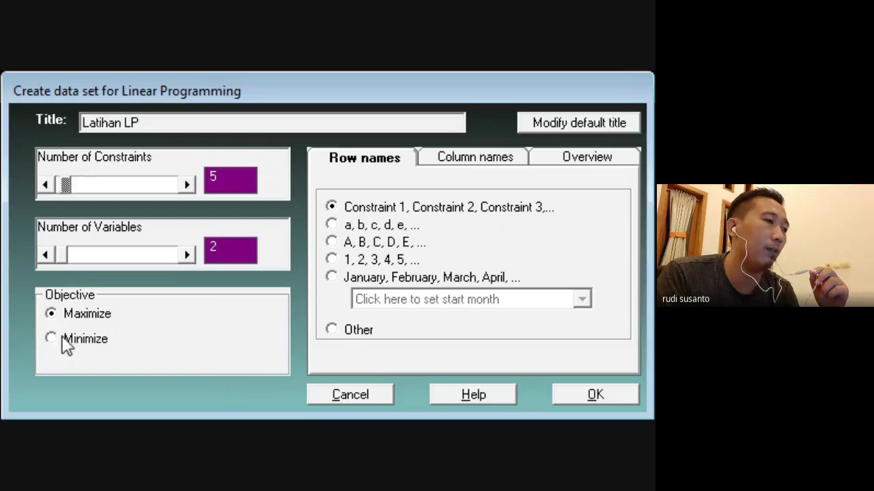
Choose Maximize as the objective, keep two variables and the default "Constraint 1, Constraint 2" row naming, and create the data set.
left_click(65, 340)
left_click(69, 318)
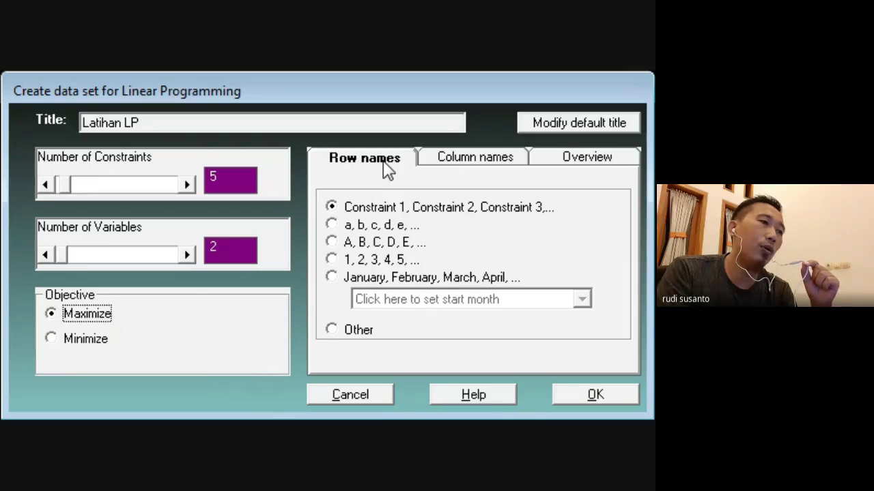
left_click(466, 167)
left_click(386, 167)
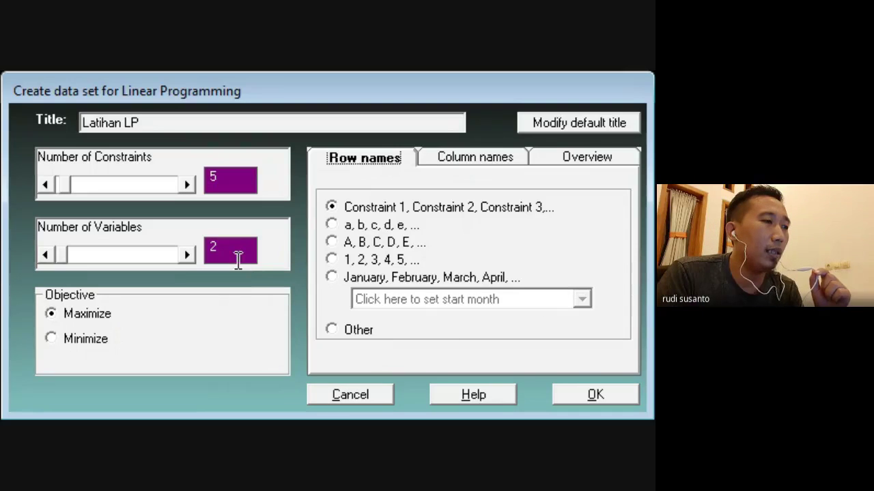
left_click(607, 397)
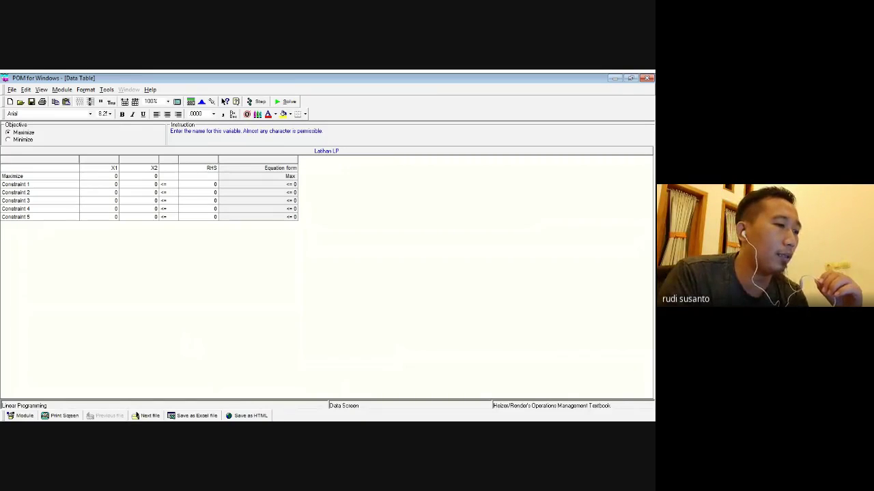
Enter the objective function coefficients in the Maximize row: 40 for X1 and 30 for X2.
left_click(107, 178)
type("4")
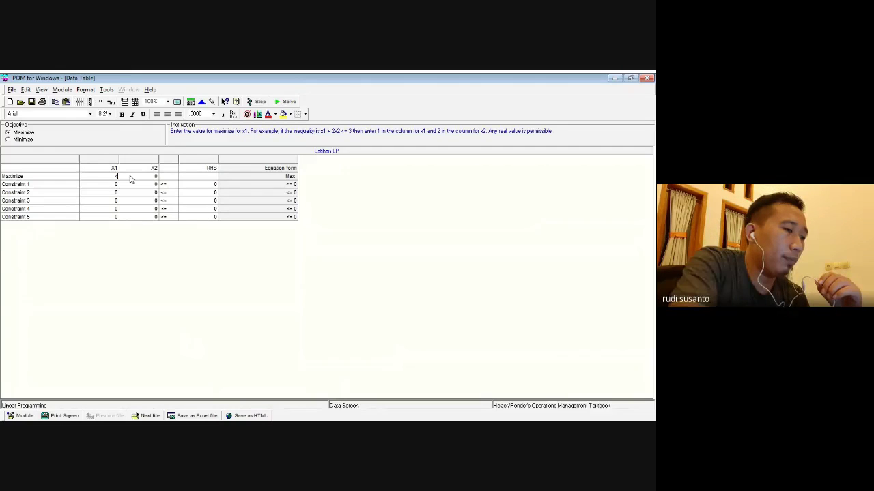
left_click(156, 177)
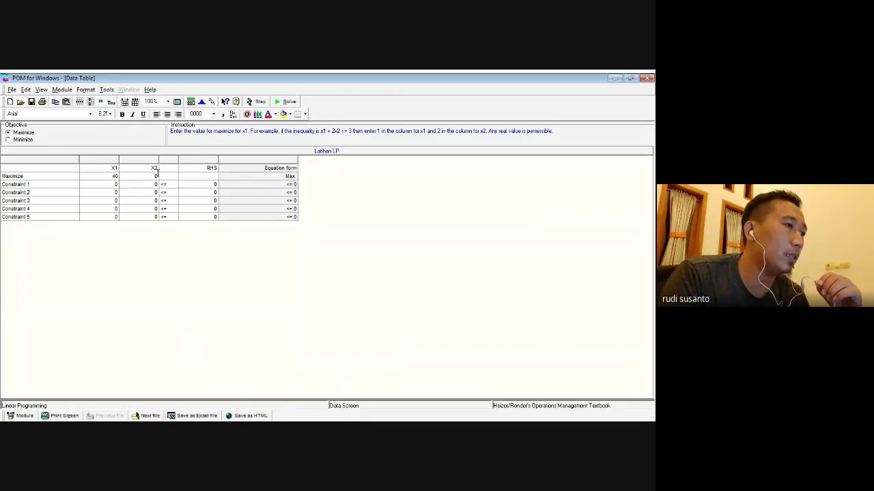
type("30")
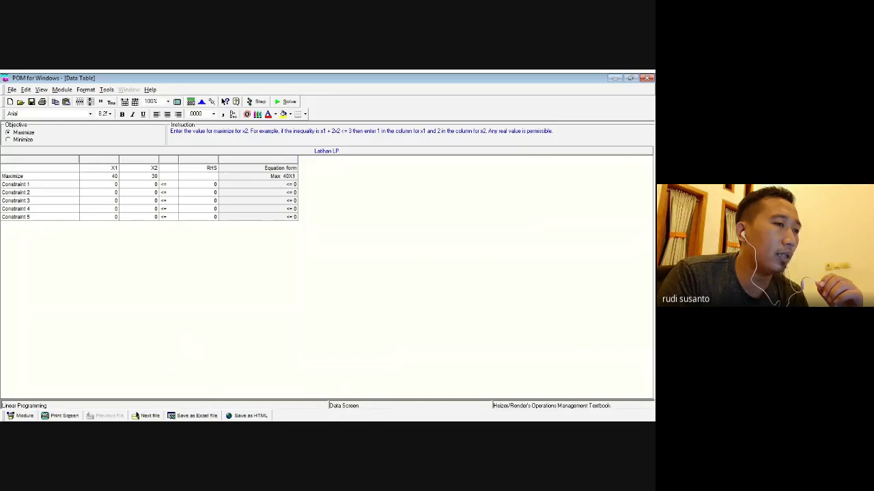
Fill in Constraint 1 with X1 coefficient 2, X2 coefficient 3, the <= sign and a right-hand side of 60.
left_click(113, 184)
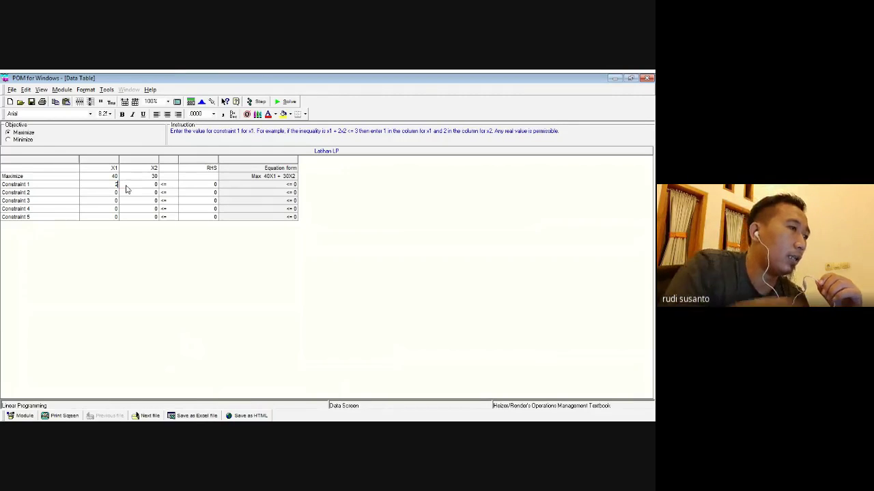
type("2")
key("Return")
type("3")
left_click(214, 185)
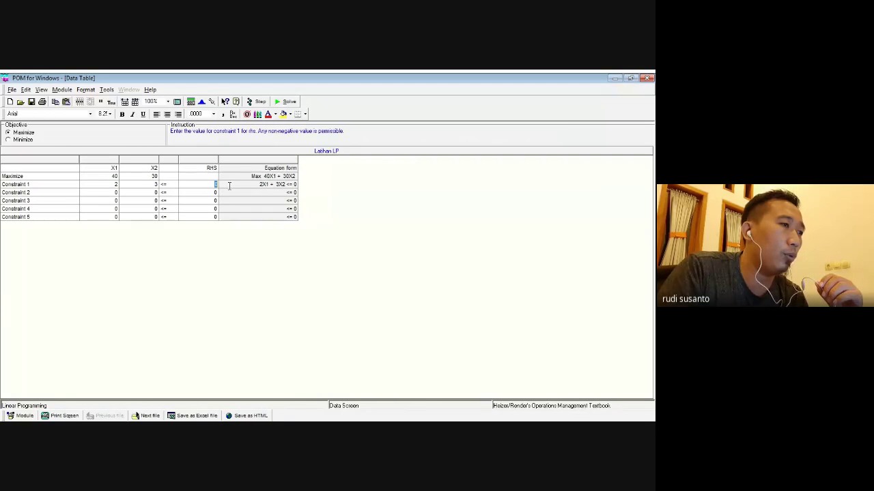
type("60")
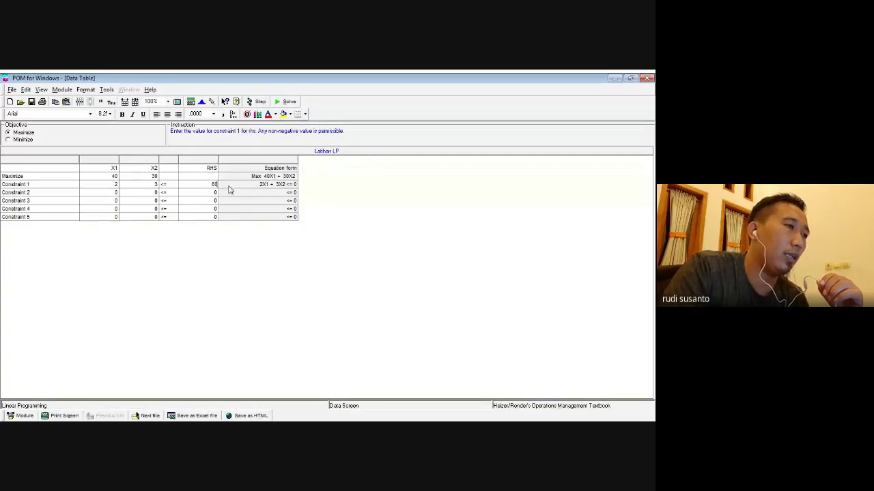
left_click(169, 185)
left_click(175, 185)
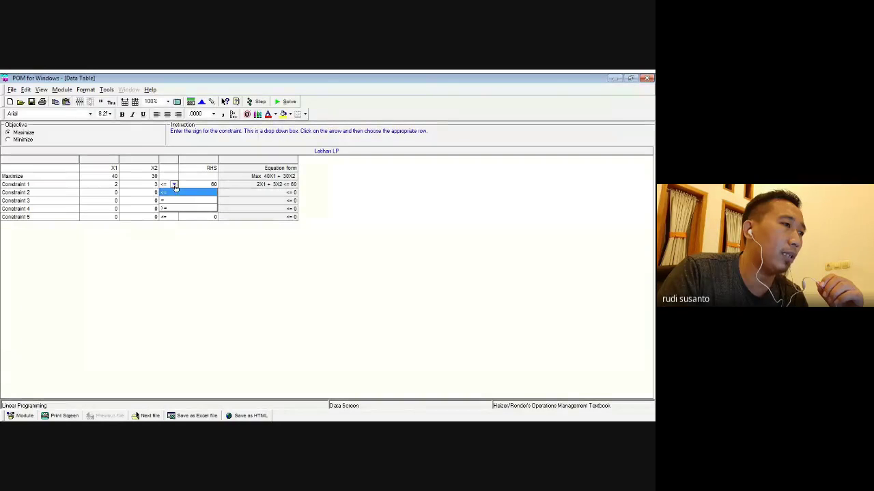
left_click(178, 247)
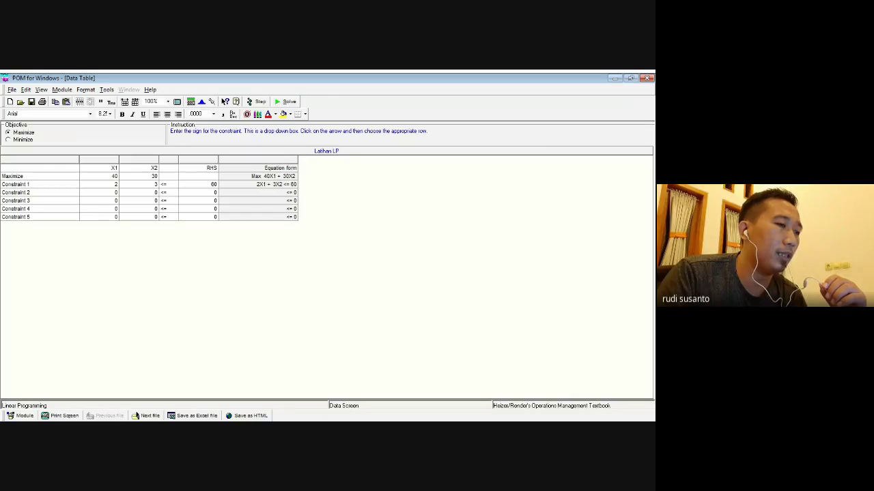
left_click(167, 184)
Fill in Constraint 2 with X2 coefficient 2 and a right-hand side of 30, leaving X1 at 0.
left_click(150, 193)
type("2")
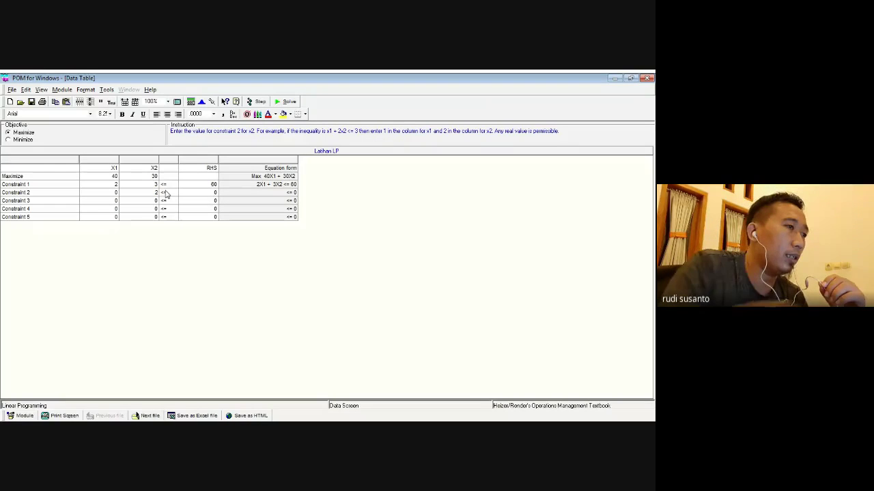
left_click(212, 192)
type("30")
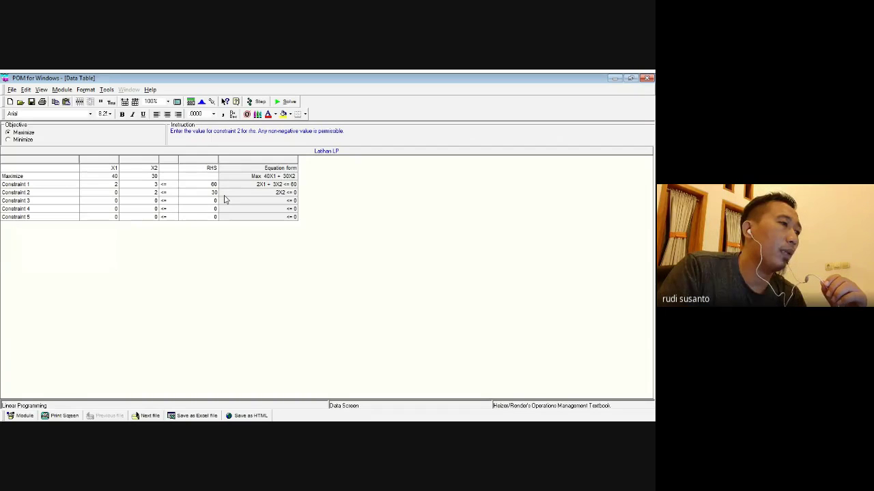
key("Return")
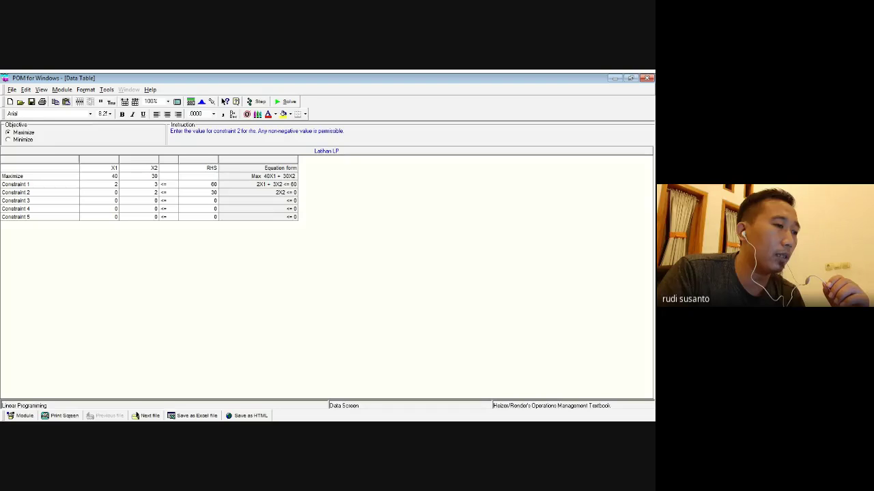
Fill in Constraint 3 with X1 coefficient 2, X2 coefficient 1 and a right-hand side of 40.
key("Return")
type("3")
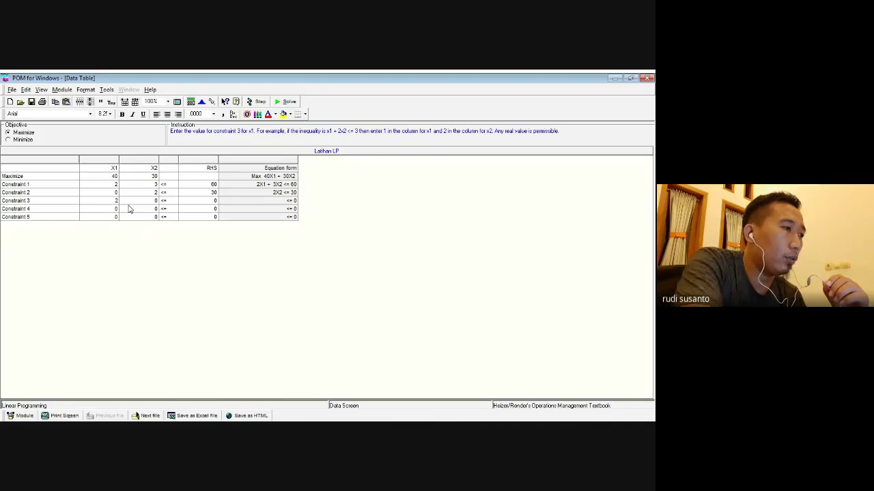
left_click(155, 201)
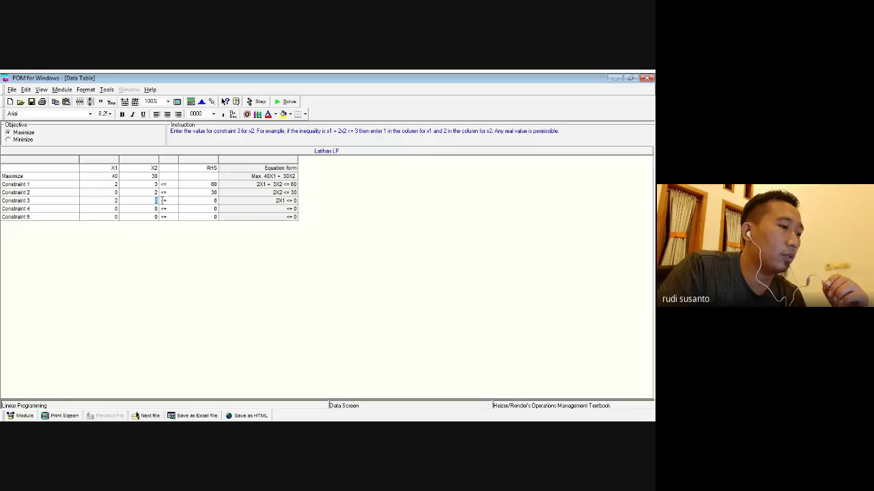
type("1")
left_click(215, 201)
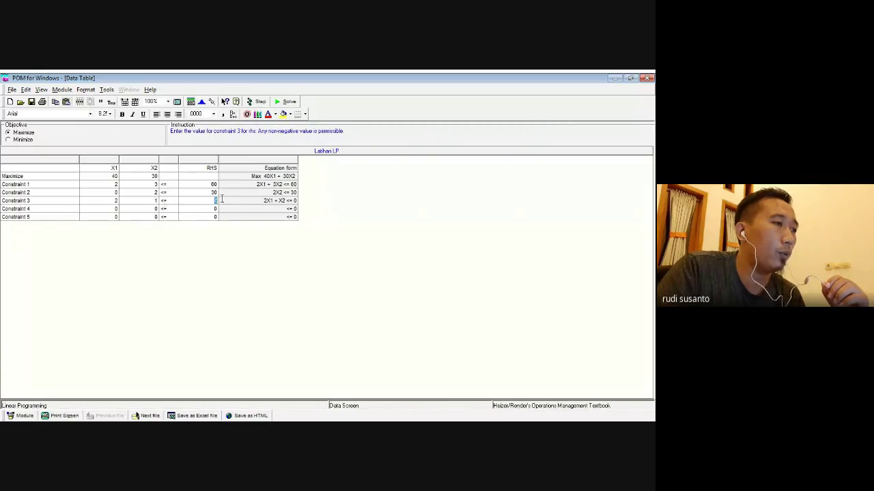
type("4")
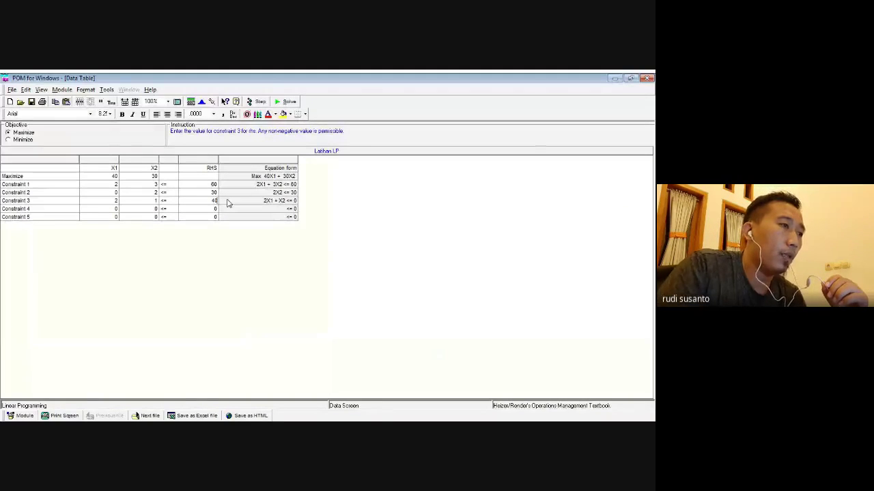
Define Constraint 4 as the non-negativity condition X1 >= 0, with an X1 coefficient of 1.
left_click(123, 209)
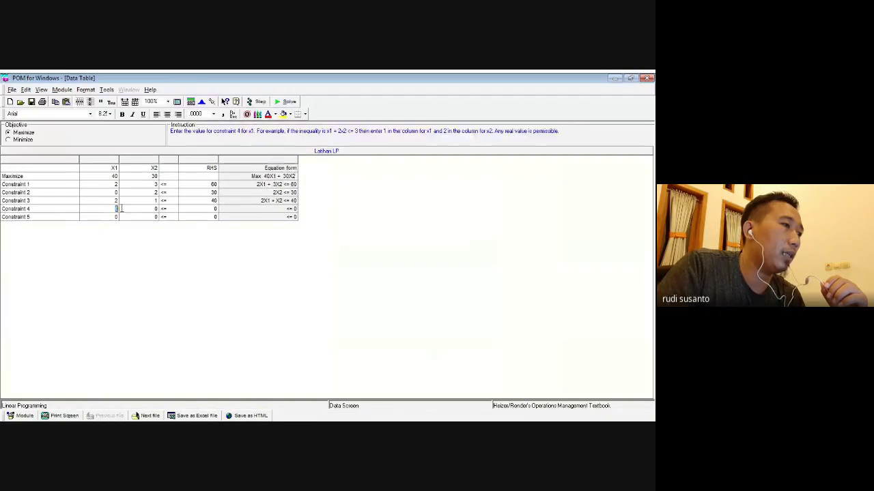
type("1")
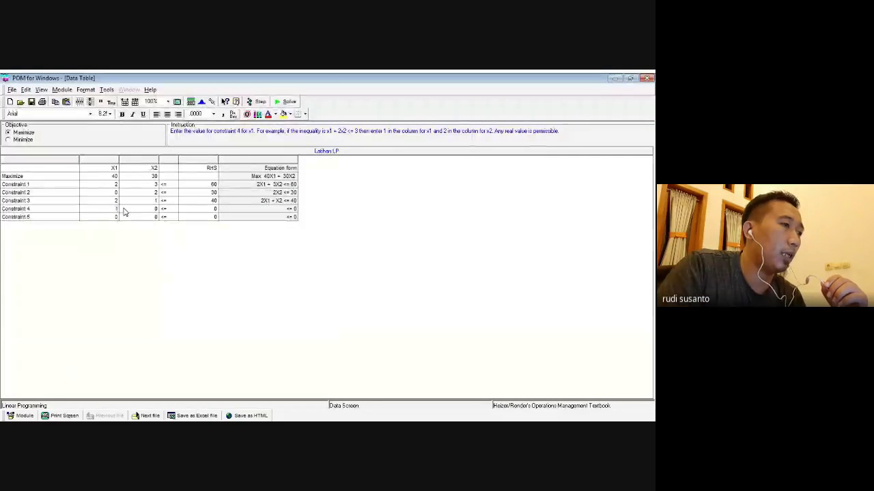
left_click(174, 208)
left_click(164, 230)
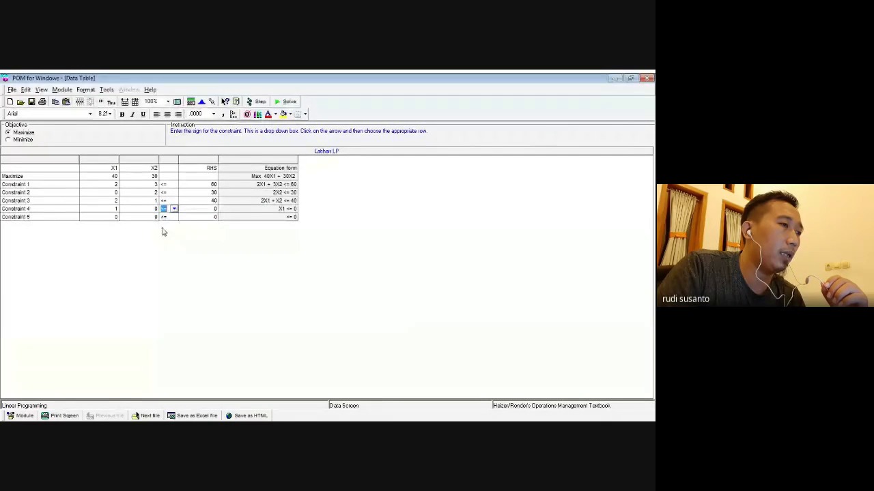
Define Constraint 5 as the non-negativity condition X2 >= 0, with an X2 coefficient of 1.
left_click(150, 217)
type("1")
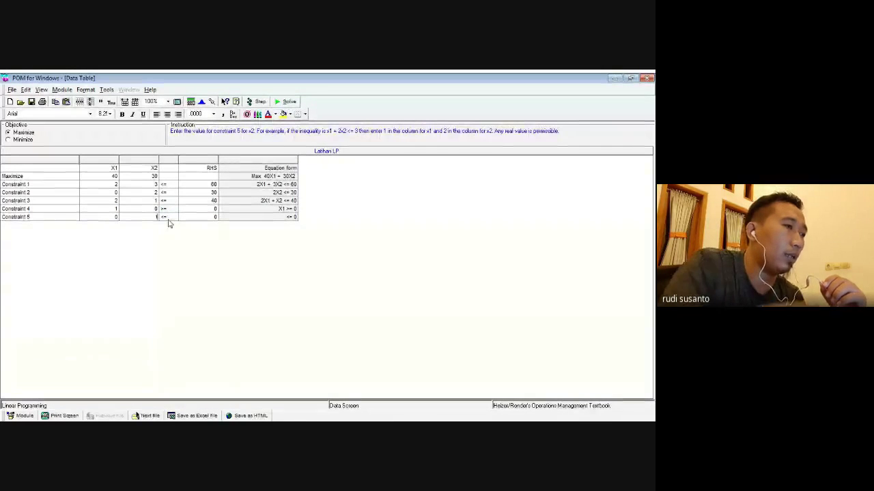
left_click(167, 218)
left_click(174, 217)
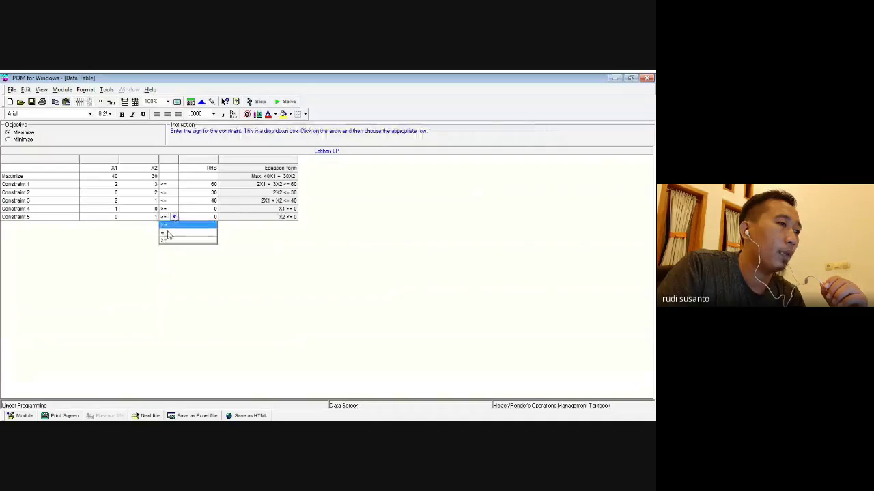
left_click(164, 241)
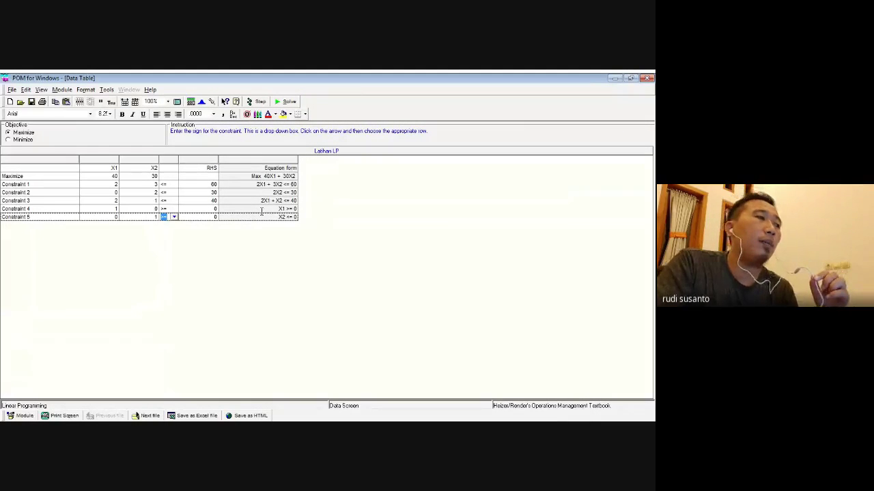
Rename Constraint 1 as "Bahan Baku A" and Constraint 2 as "Bahan Baku B".
left_click(25, 186)
left_click_drag(33, 184, 4, 185)
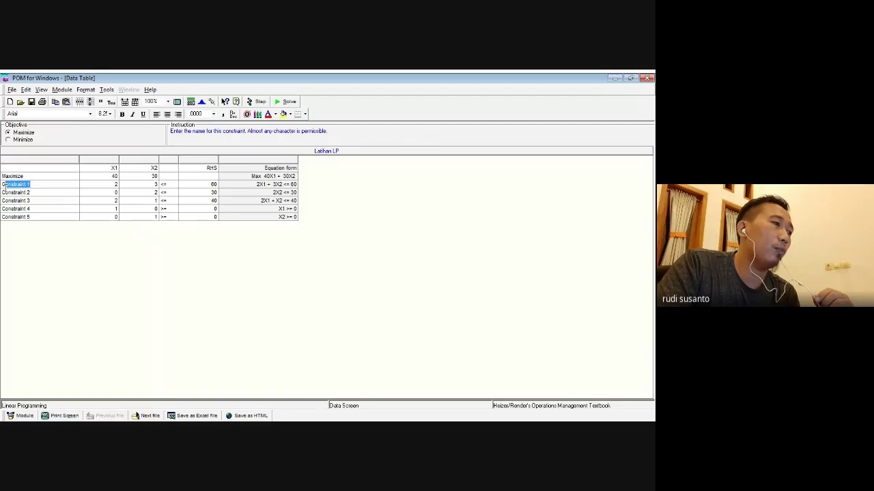
key("Return")
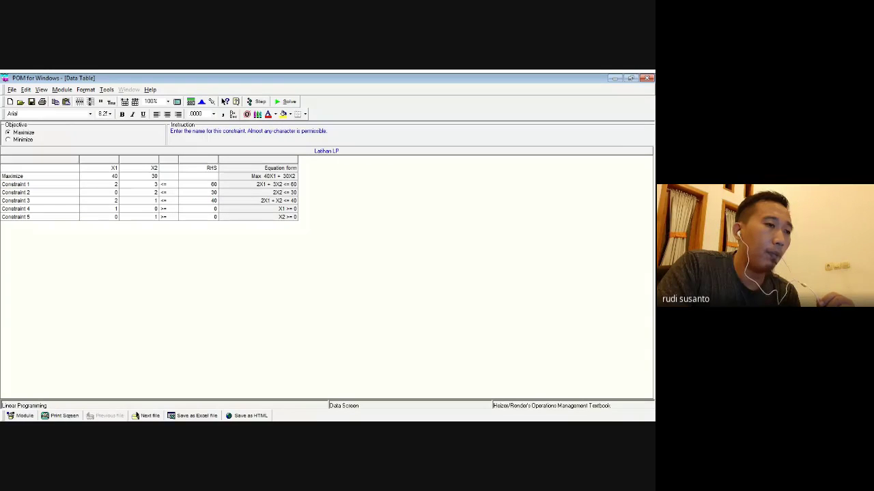
key("Return")
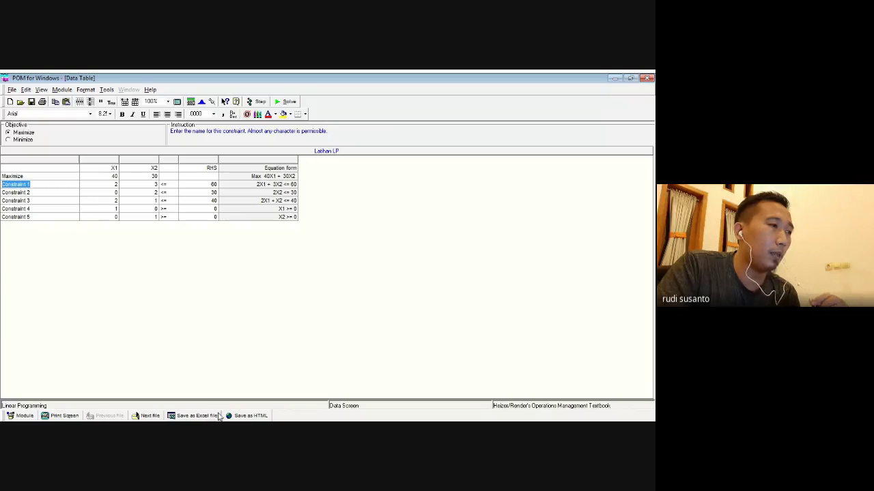
type("Bahan Ba")
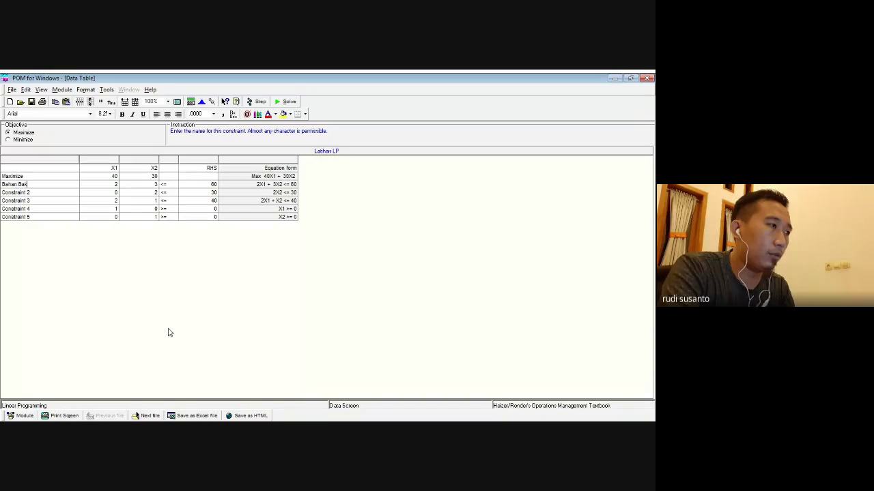
type("ku A")
key("Return")
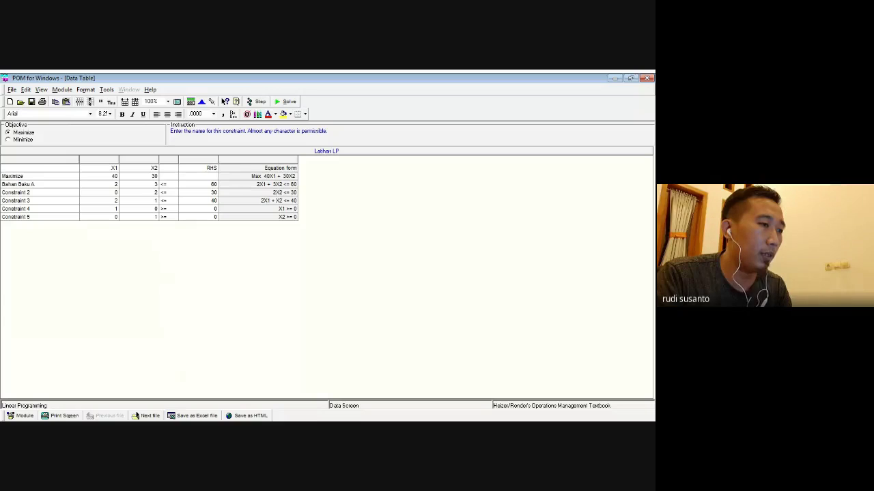
left_click_drag(31, 193, 2, 194)
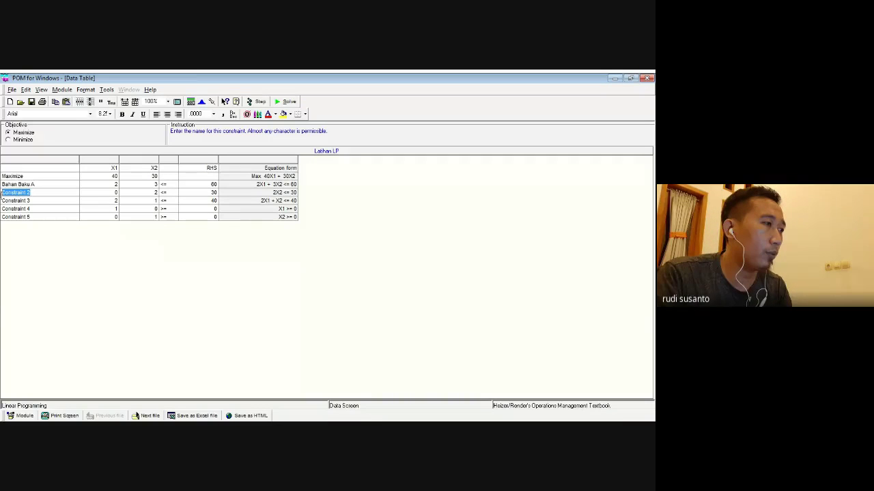
type("Bahan Baku B")
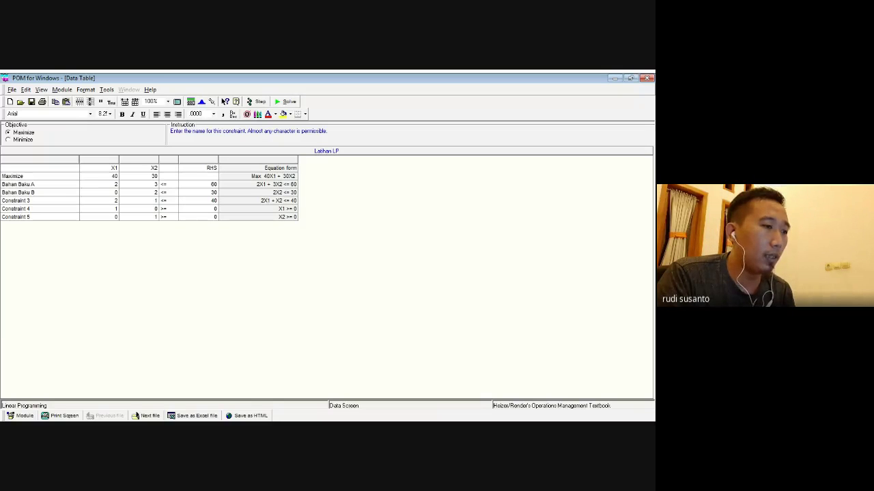
Rename Constraint 3 as "Jam Tenaga Kerja" and both Constraint 4 and Constraint 5 as "nonnegativity".
left_click(30, 201)
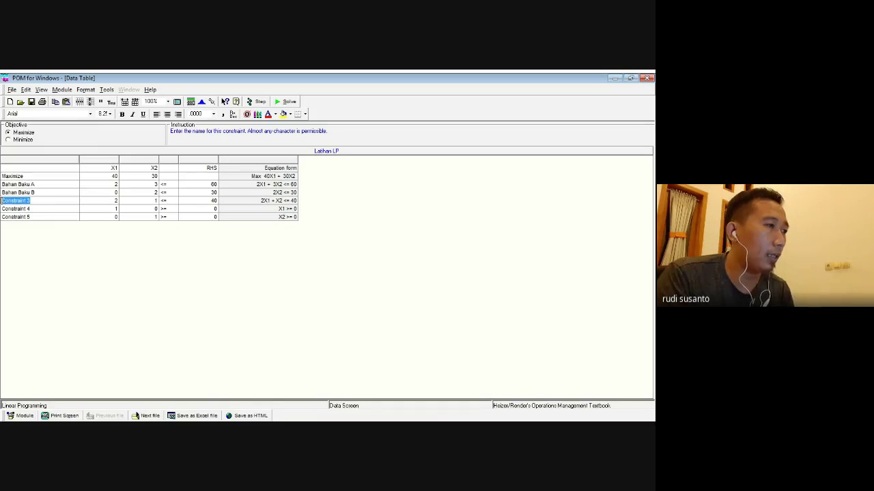
type("Jam Tenaga Kerja")
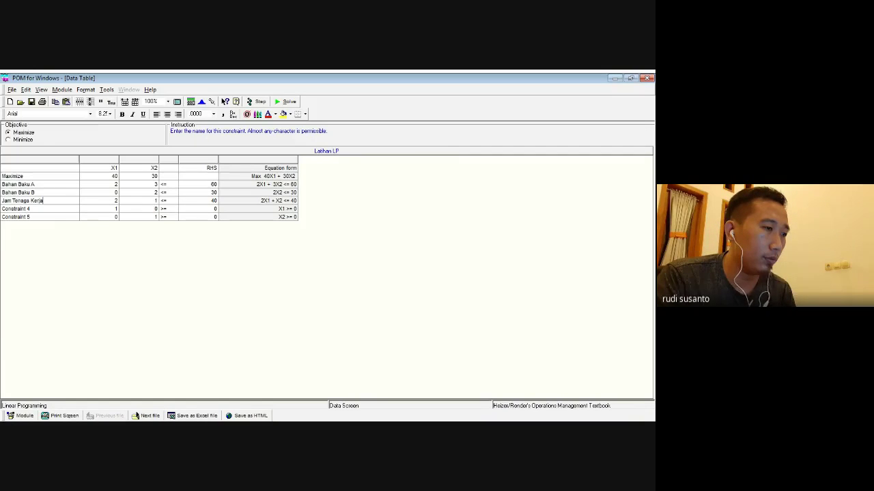
left_click(38, 208)
type("nonnegativity")
key("Return")
type("nonnegativity")
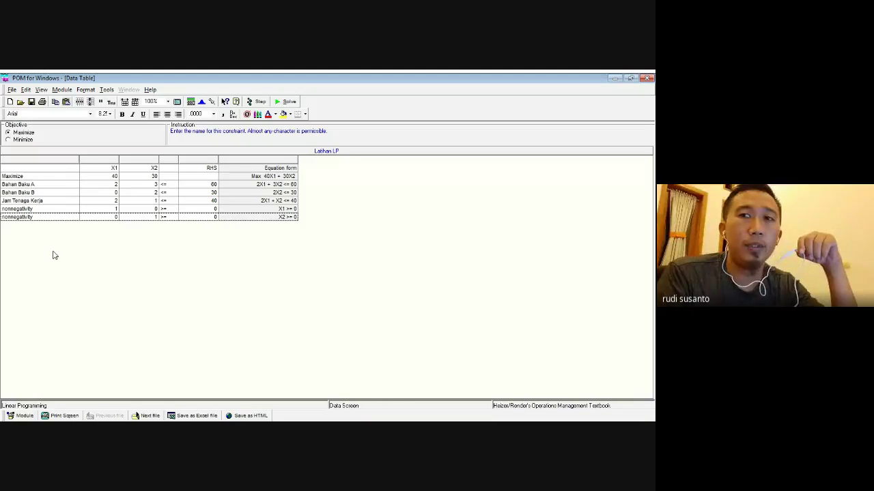
Solve the "Latihan LP" problem and view the graph of its feasible region and corner points.
left_click(282, 102)
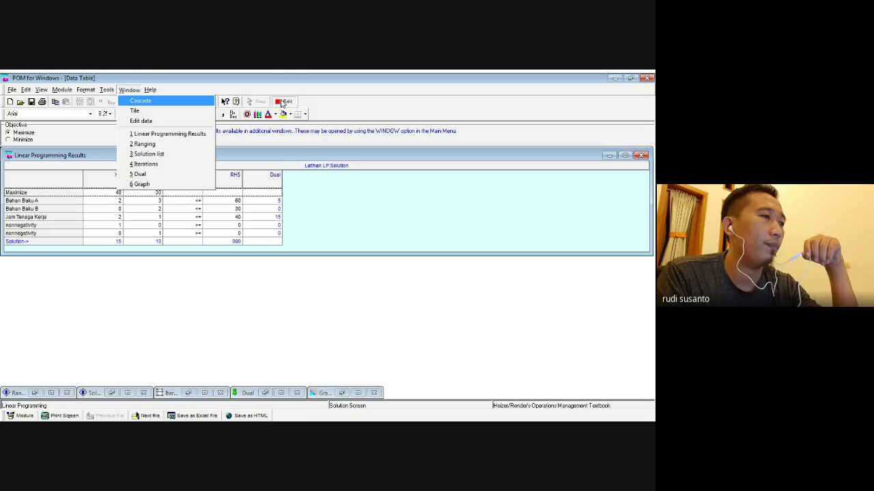
left_click(229, 332)
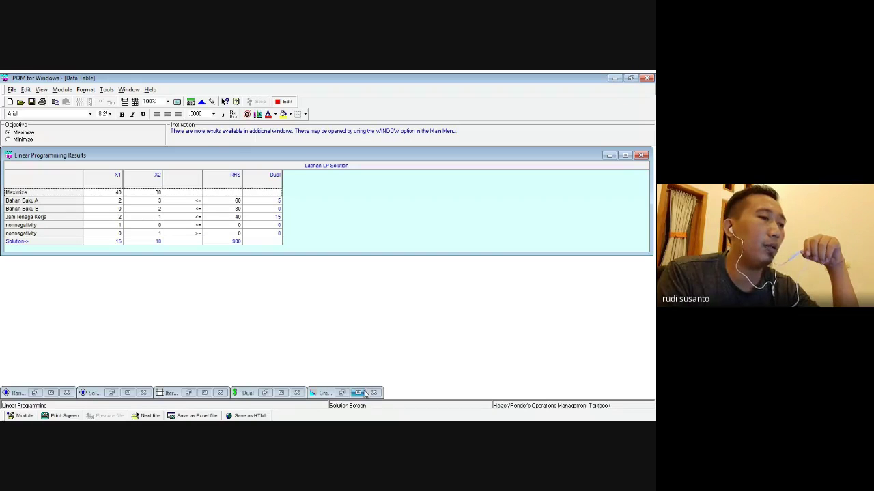
left_click(124, 90)
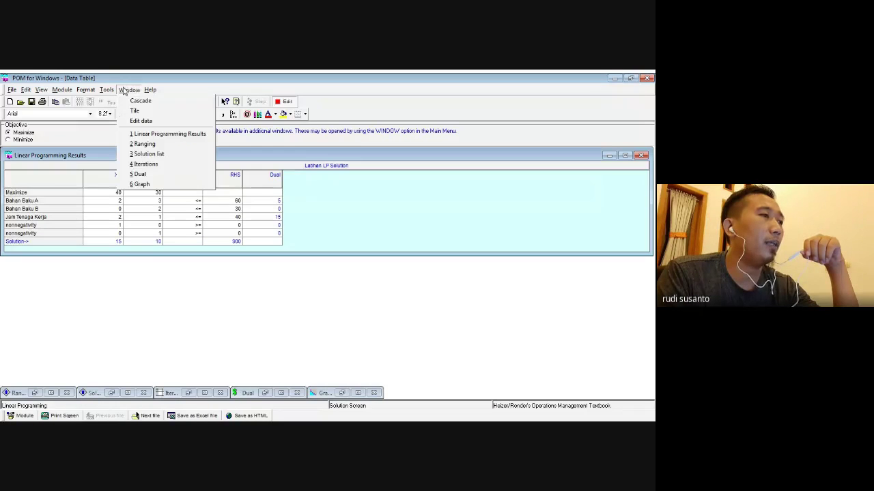
left_click(148, 186)
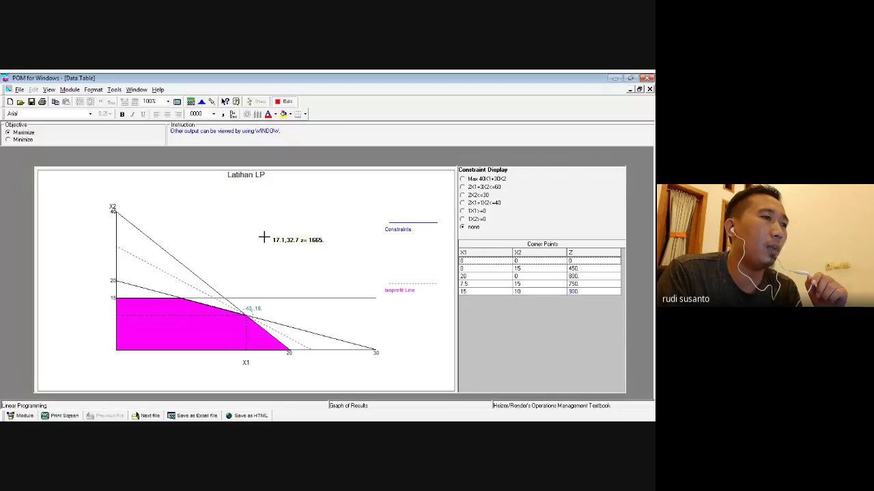
left_click(284, 104)
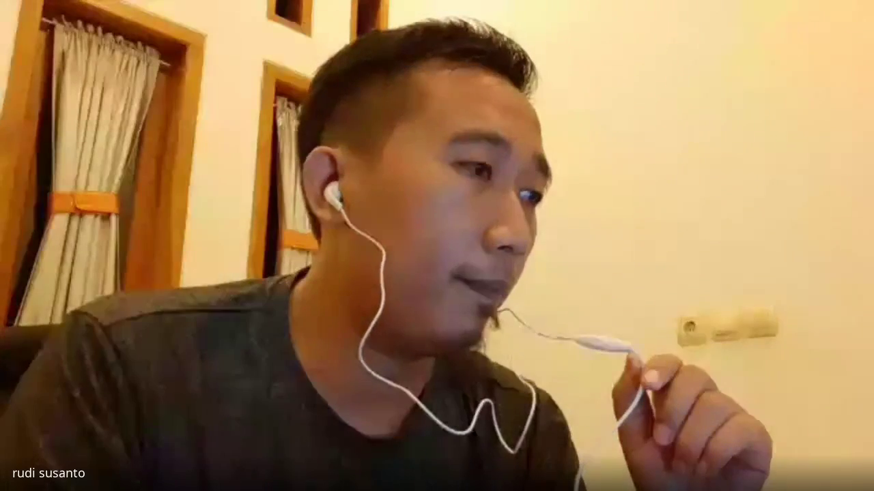
Switch to the PowerPoint presentation and open the "Contoh Model Program Diet" slide.
scroll(52, 206, "down", 6)
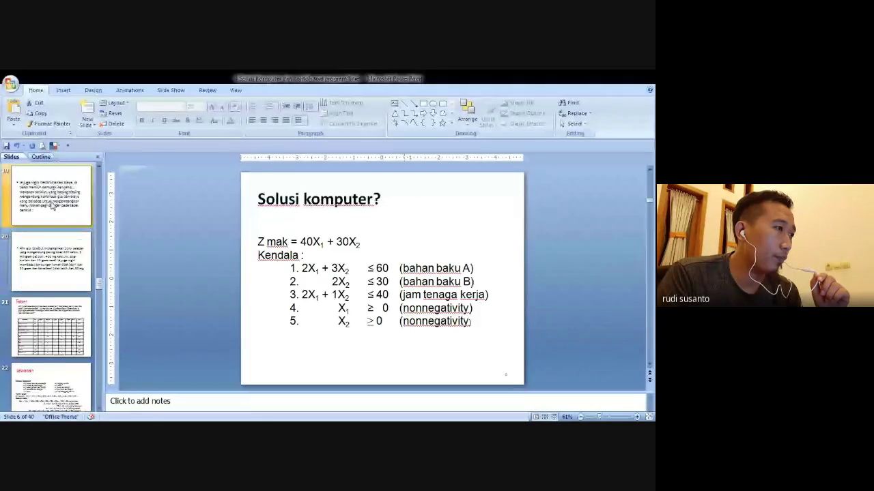
scroll(52, 206, "up", 2)
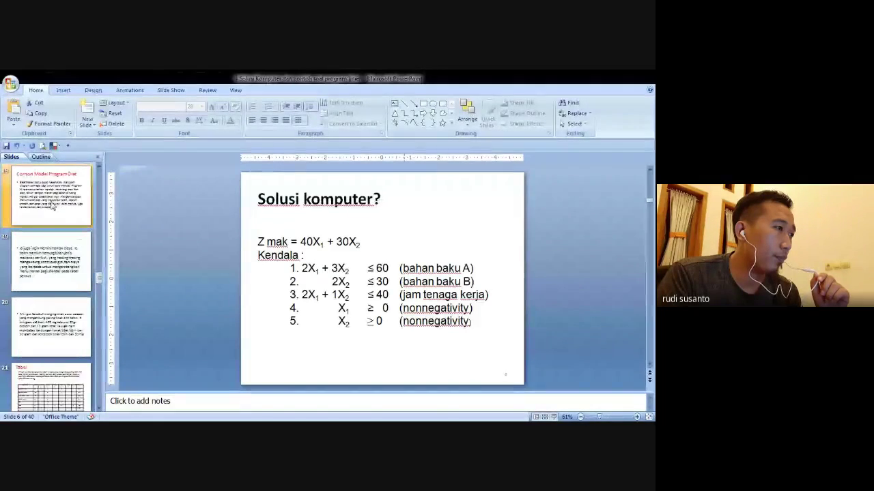
left_click(52, 198)
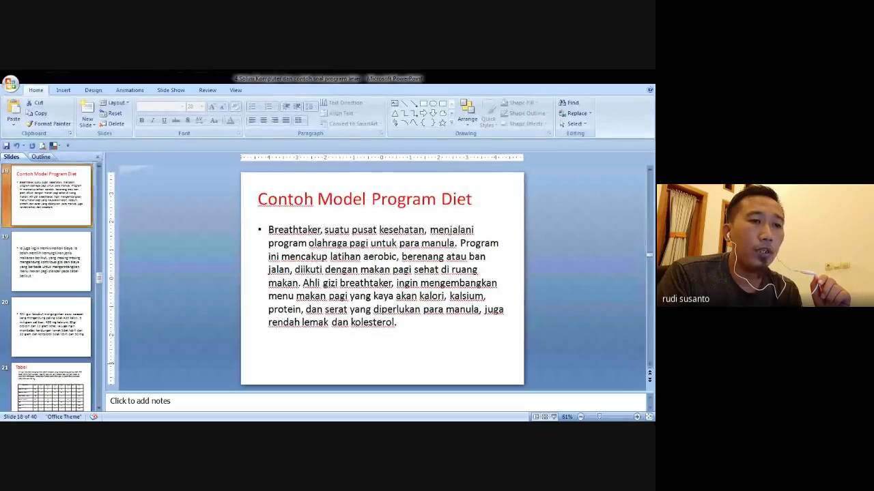
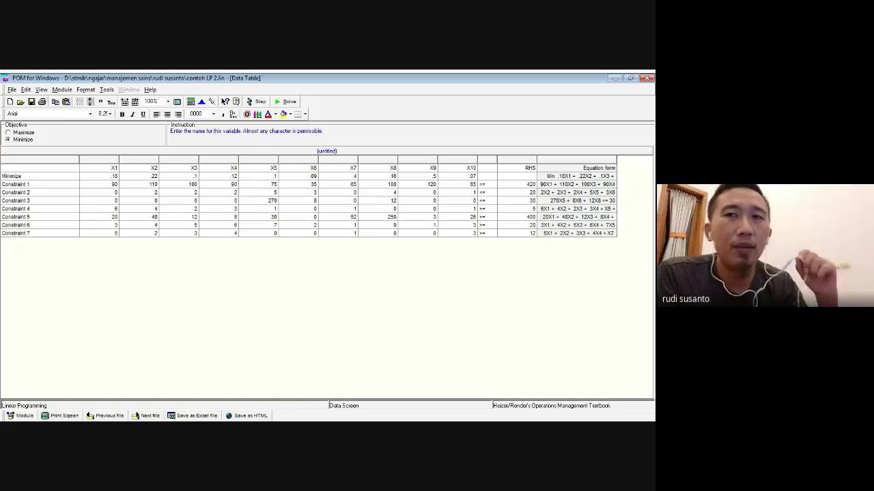
Examine the Minimize row coefficients across variables X1 to X10 in the "contoh LP 2" data table.
left_click(302, 296)
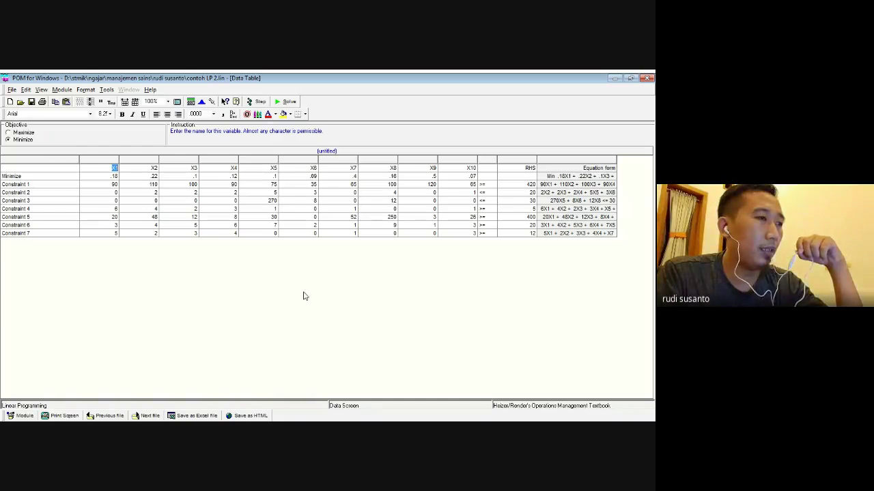
left_click(113, 177)
left_click(148, 178)
left_click(312, 176)
left_click(455, 171)
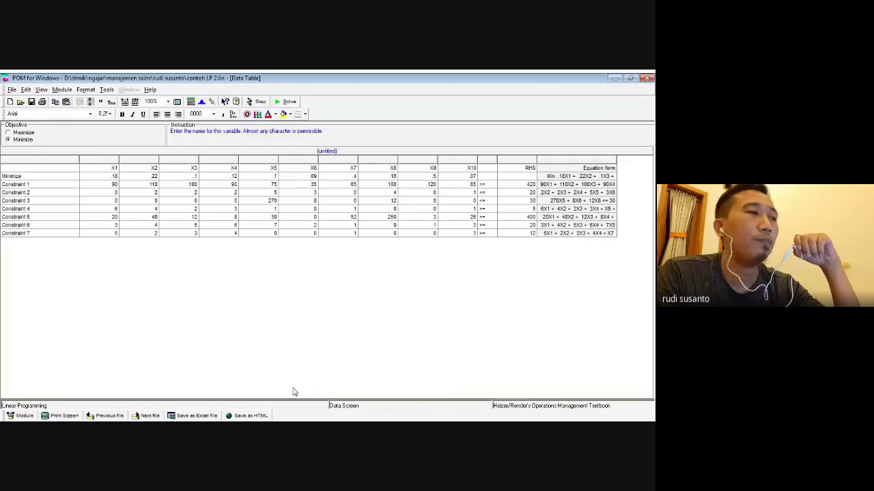
Solve the ten-variable minimization problem and review its linear programming results table.
left_click(289, 102)
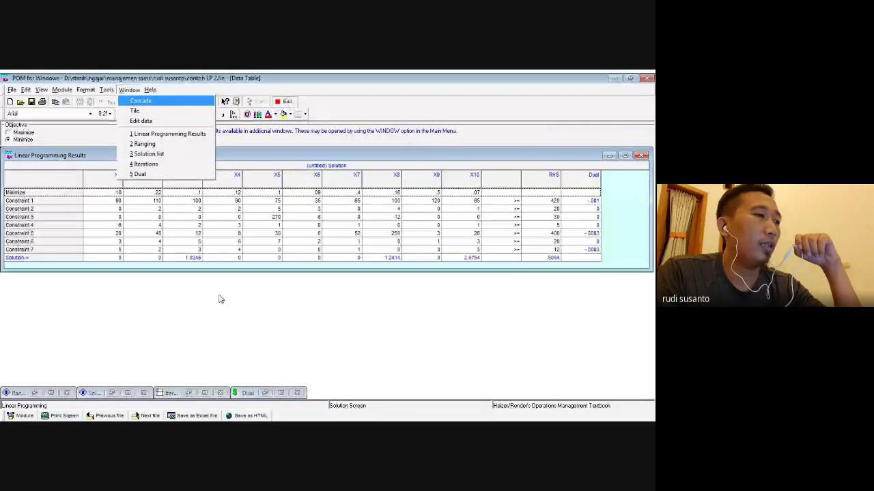
left_click(215, 318)
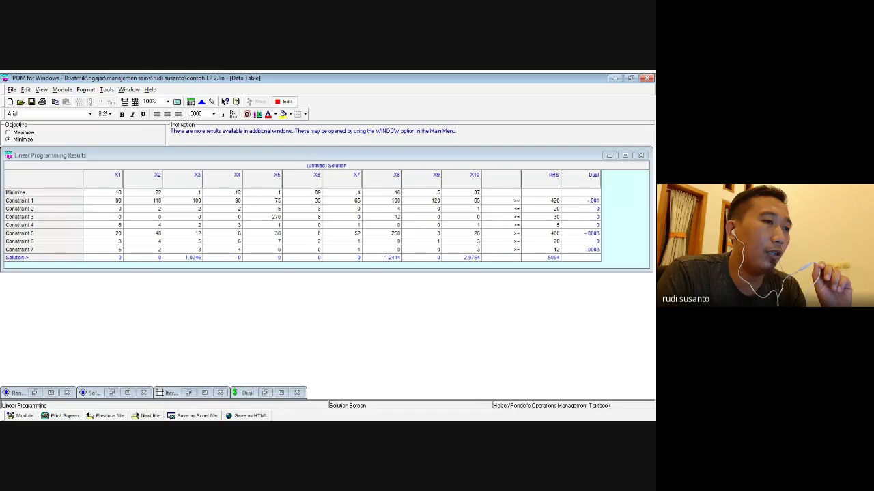
key("alt+Tab")
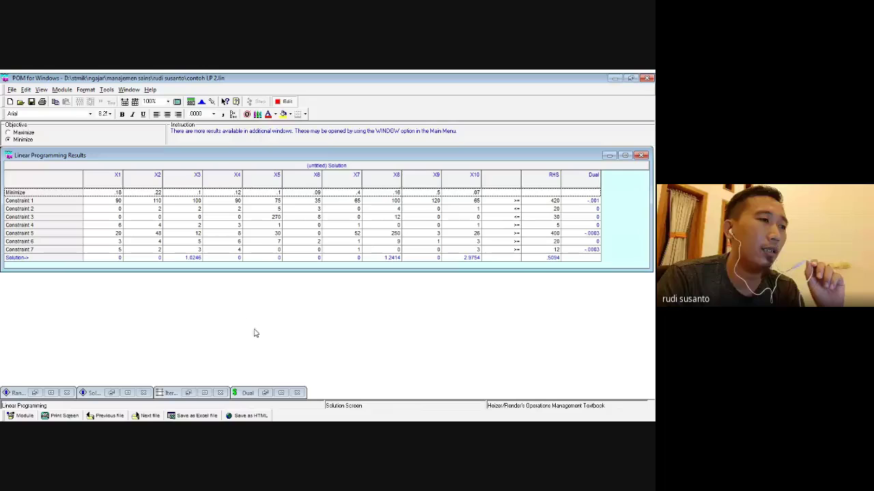
left_click(219, 322)
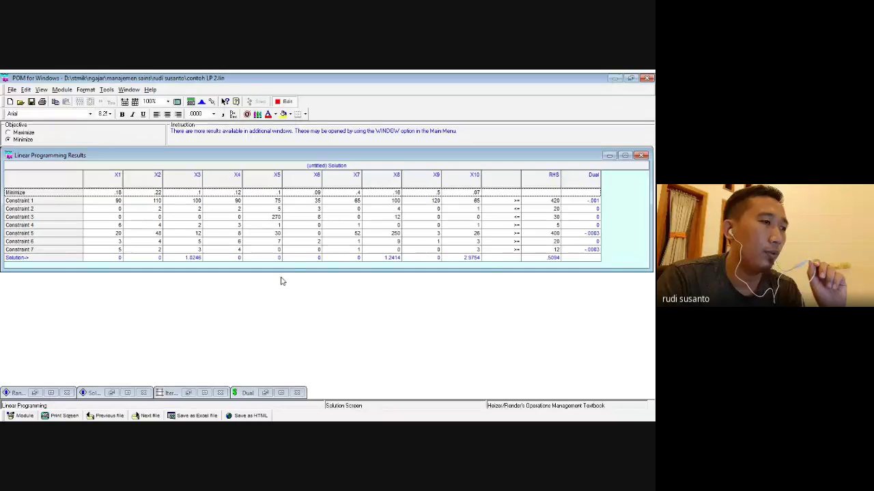
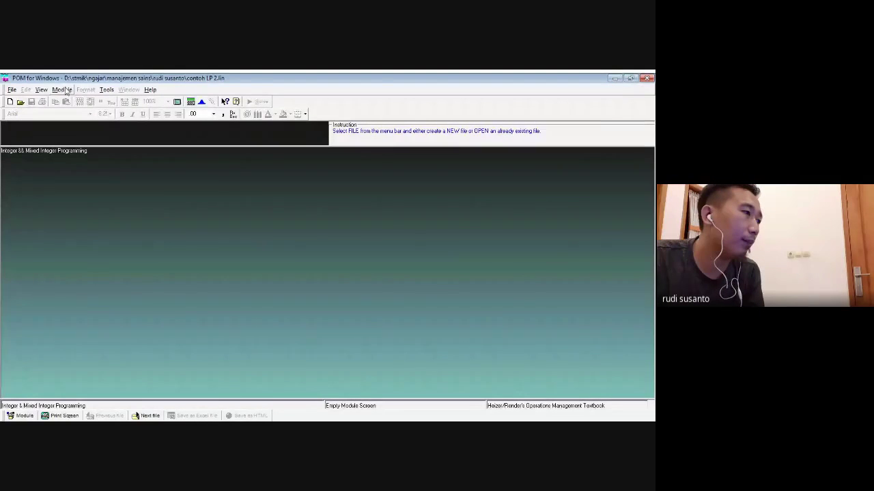
Create a new Integer & Mixed Integer Programming data set with 4 constraints, 3 variables and a maximize objective.
left_click(11, 101)
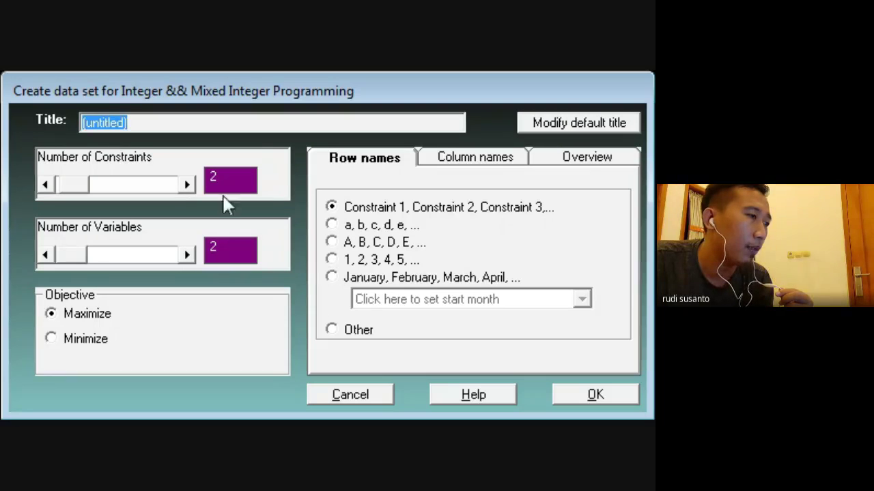
left_click(185, 185)
left_click(185, 185)
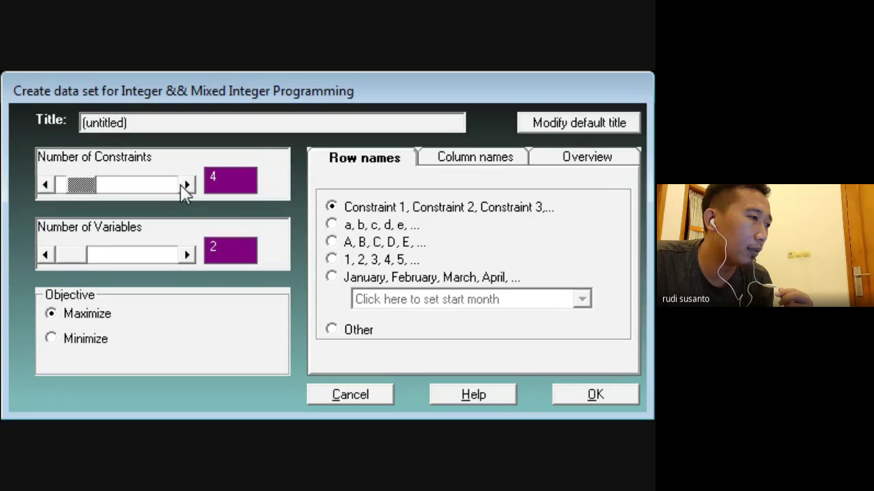
left_click(187, 256)
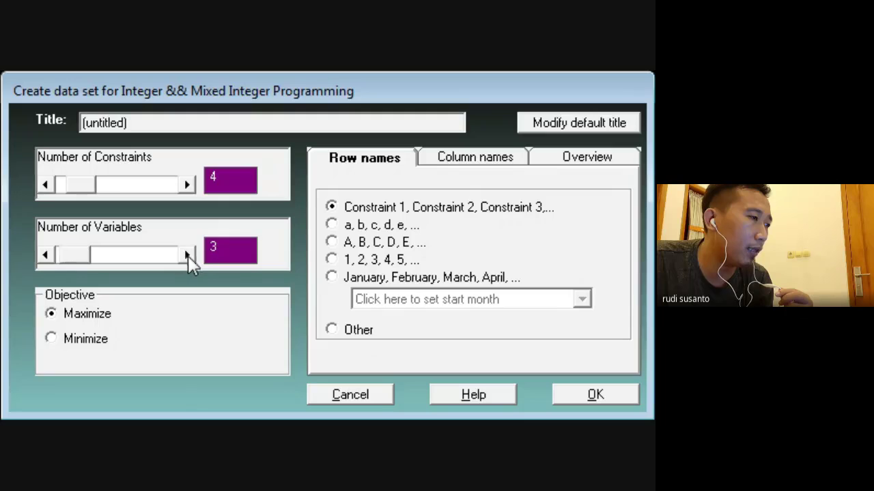
left_click(598, 397)
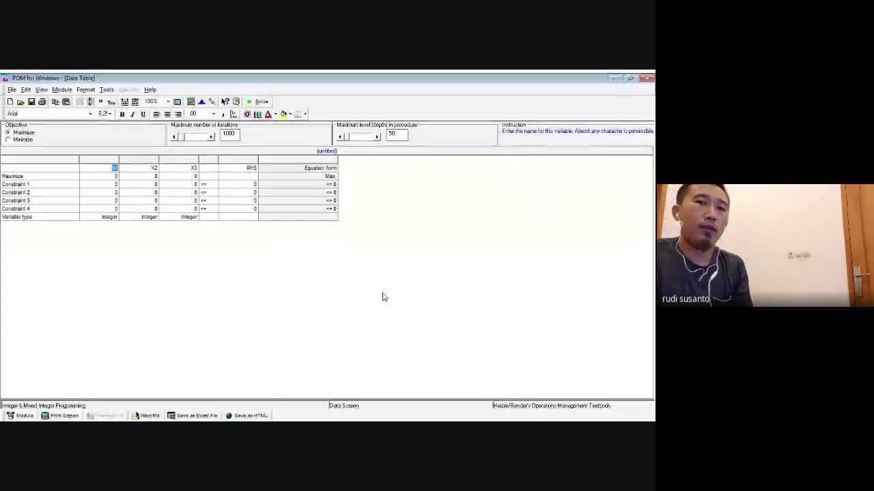
Enter the objective function coefficients 9000 for X1, 1500 for X2 and 1000 for X3.
left_click(107, 176)
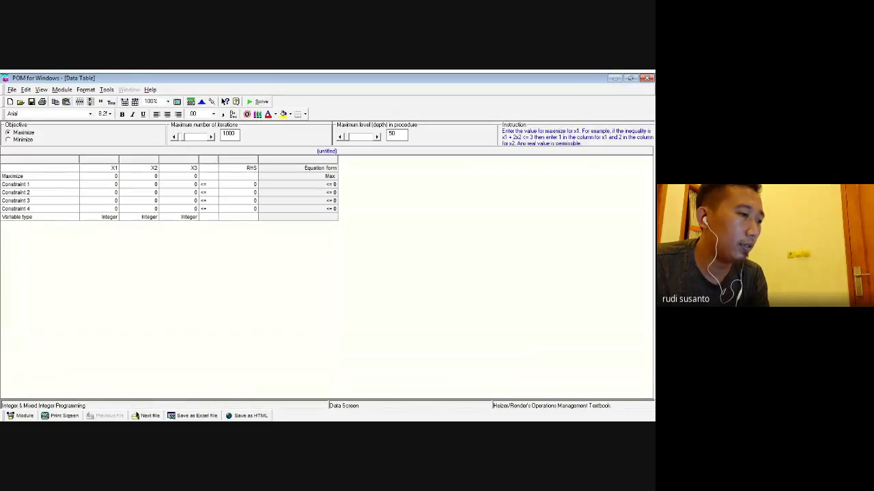
left_click(116, 176)
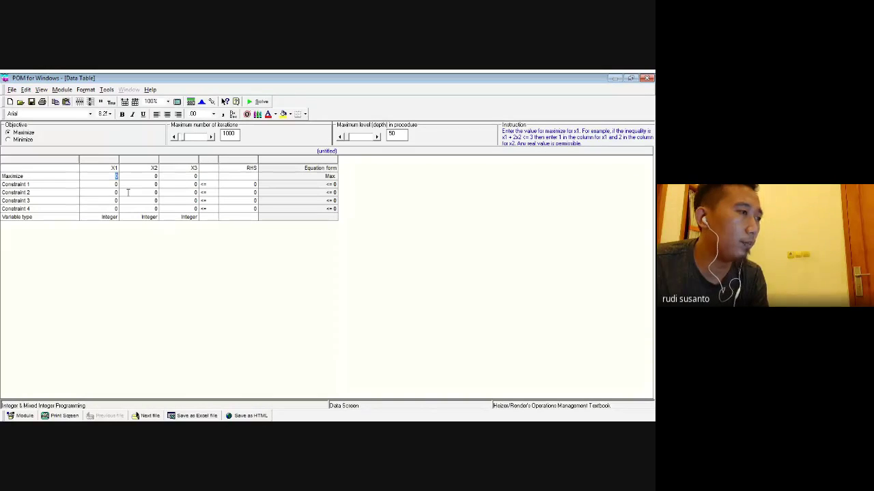
type("900")
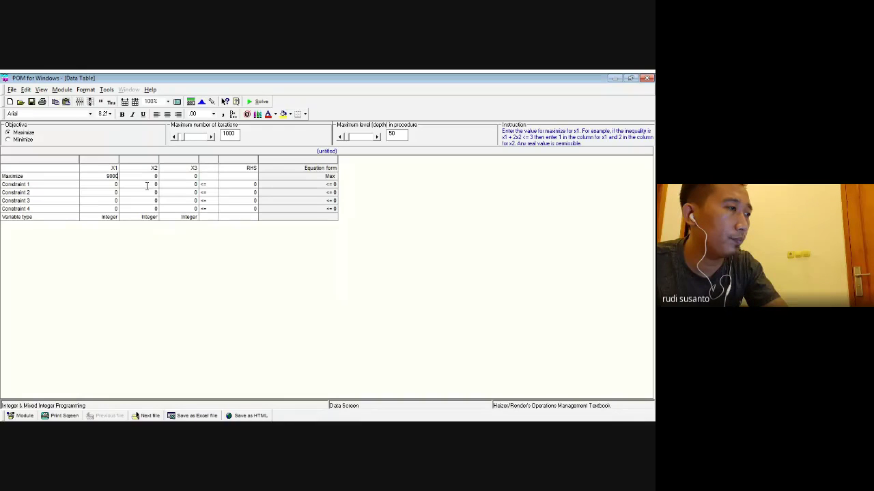
type("0")
key("Tab")
type("15000")
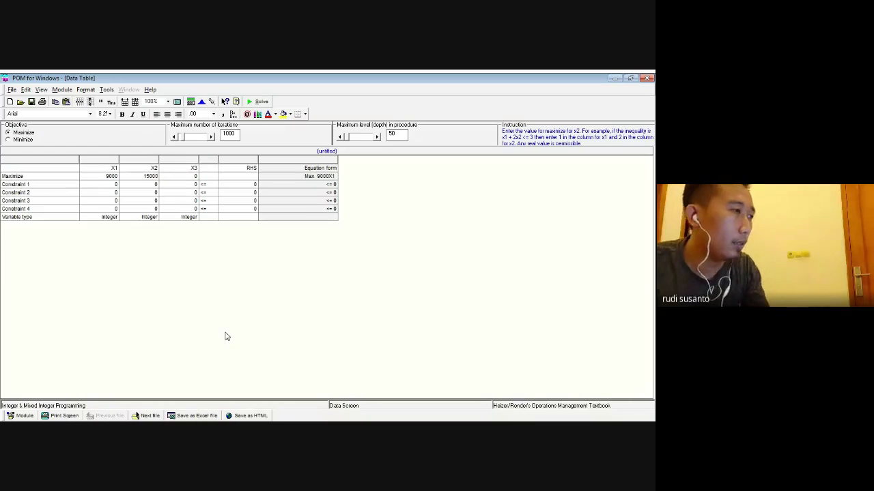
key("BackSpace")
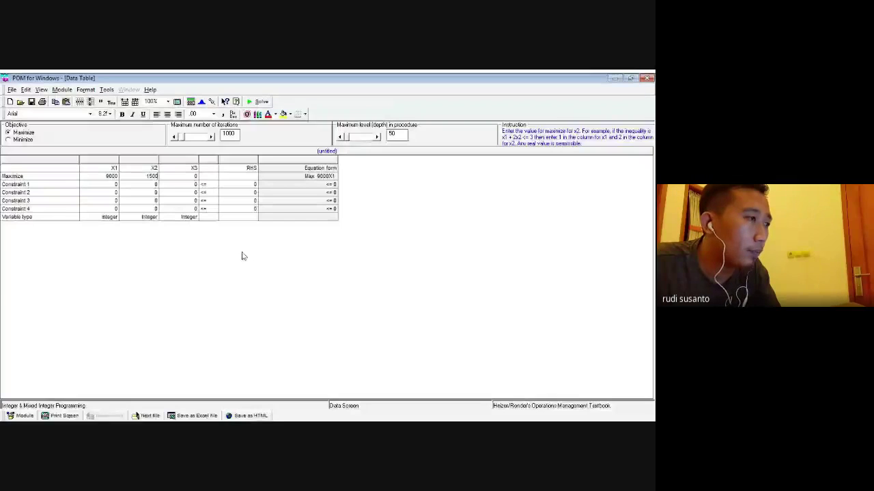
left_click(195, 176)
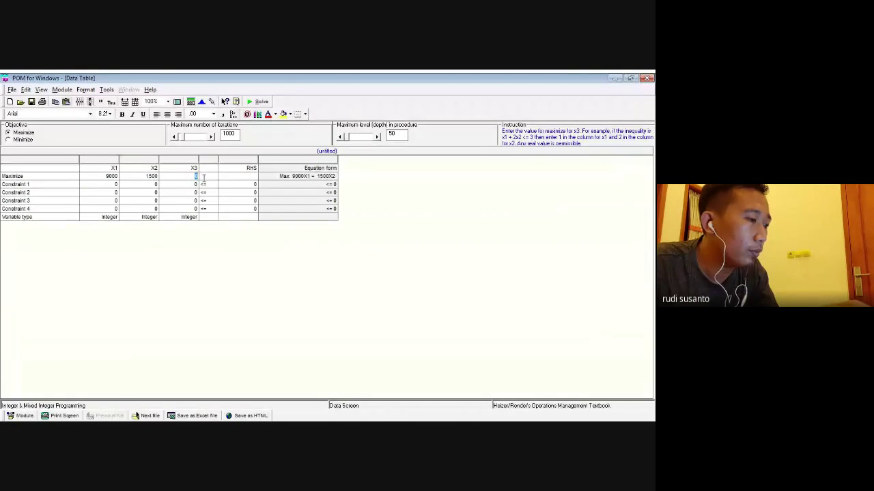
type("1000")
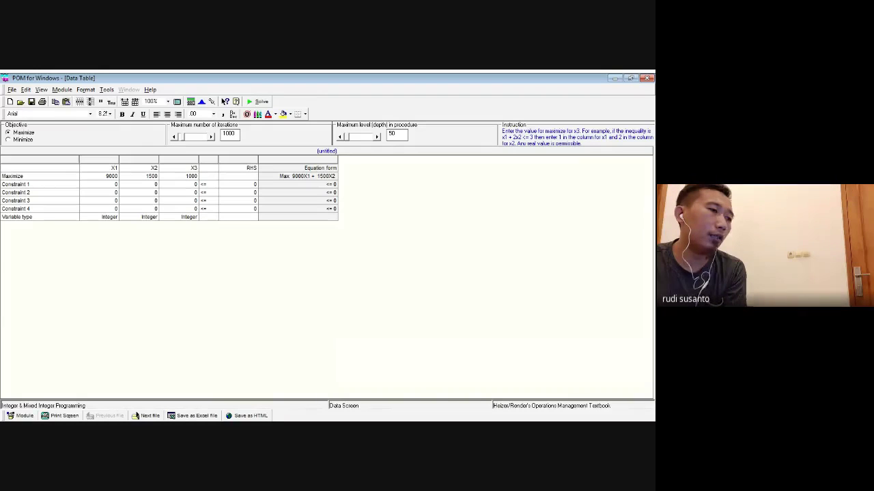
Fill in Constraint 1 with coefficients 50000 for X1, 12000 for X2, 8000 for X3 and a right-hand side of 250000.
left_click(116, 185)
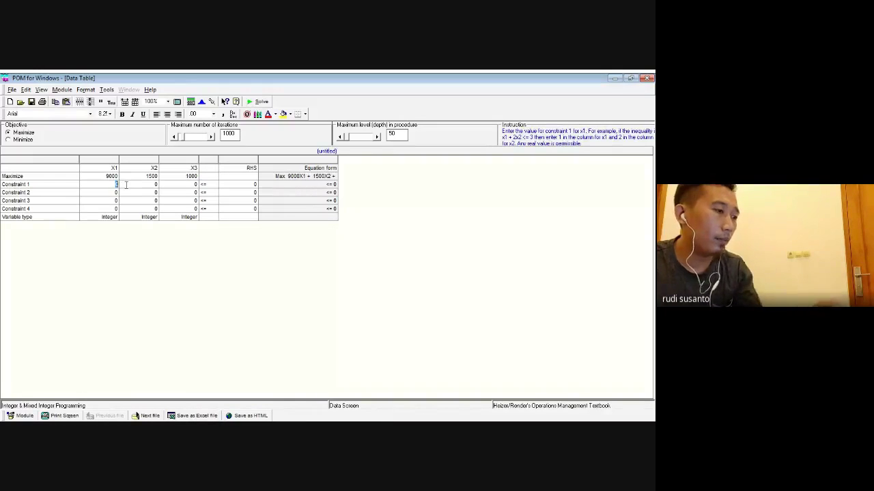
type("50000")
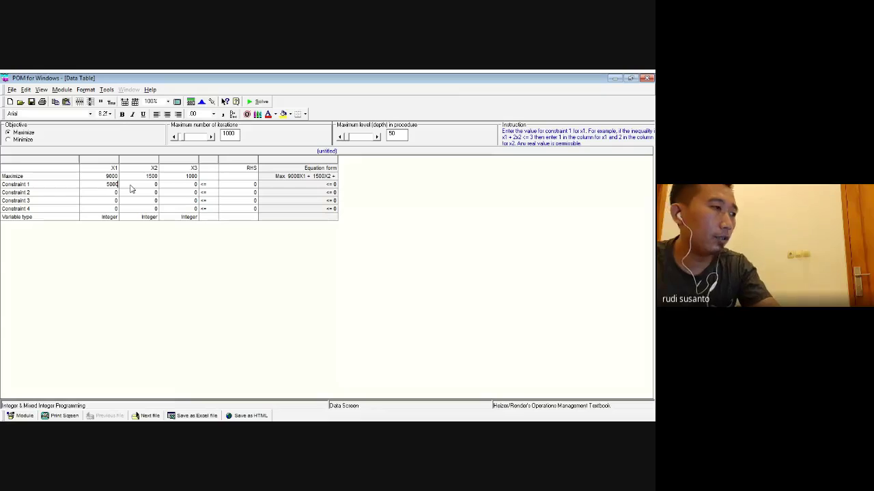
key("Return")
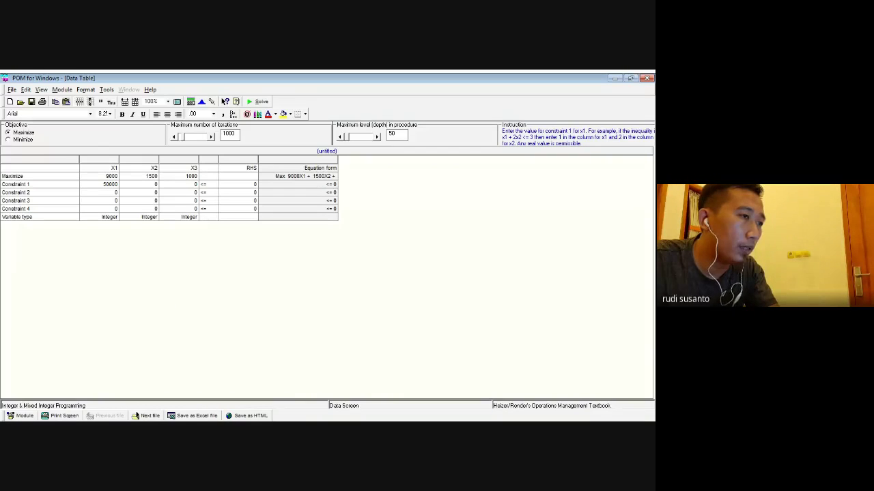
left_click(154, 184)
type("12000")
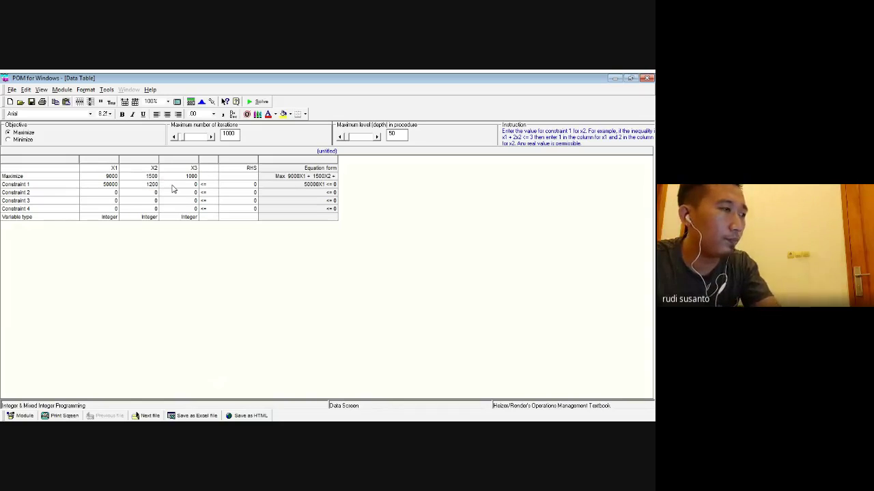
left_click(196, 185)
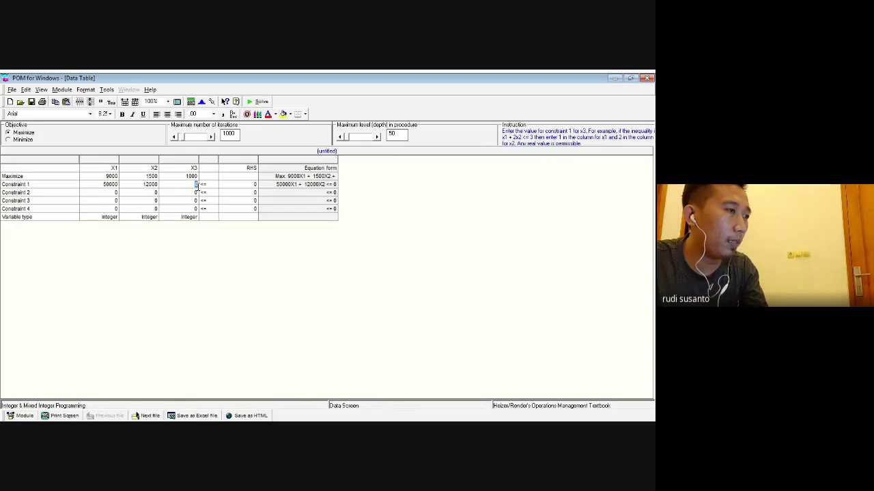
type("8000")
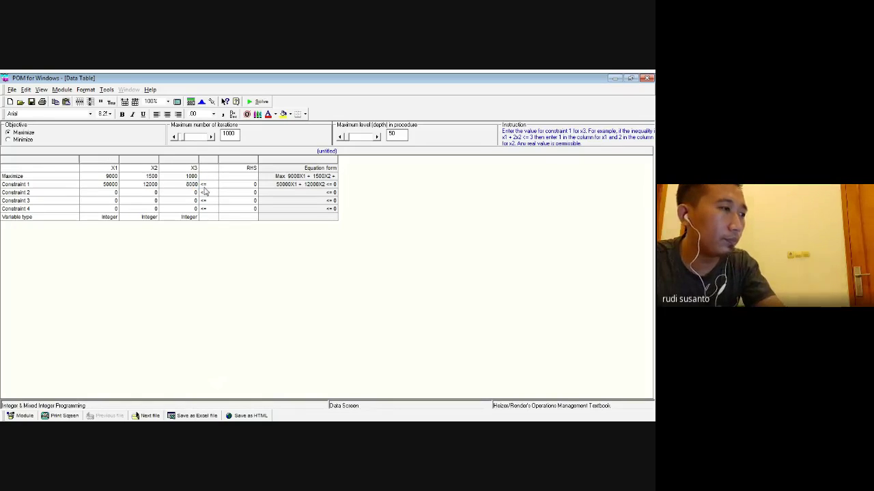
key("Return")
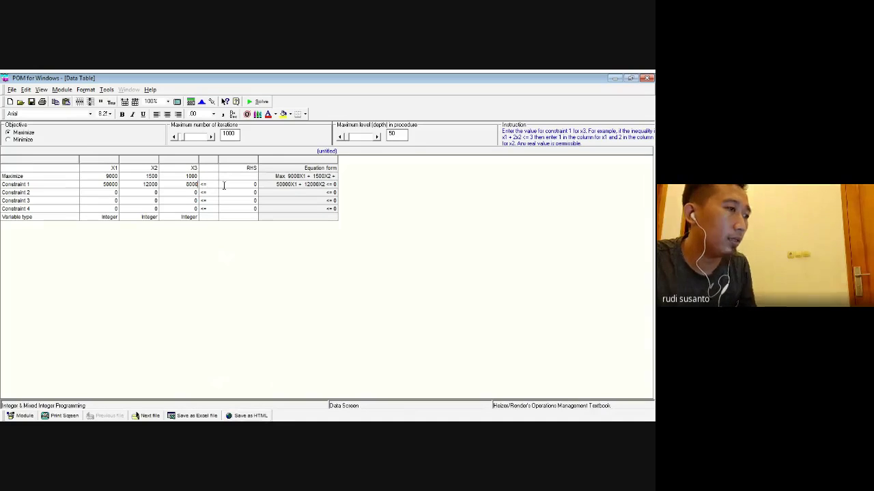
left_click(257, 184)
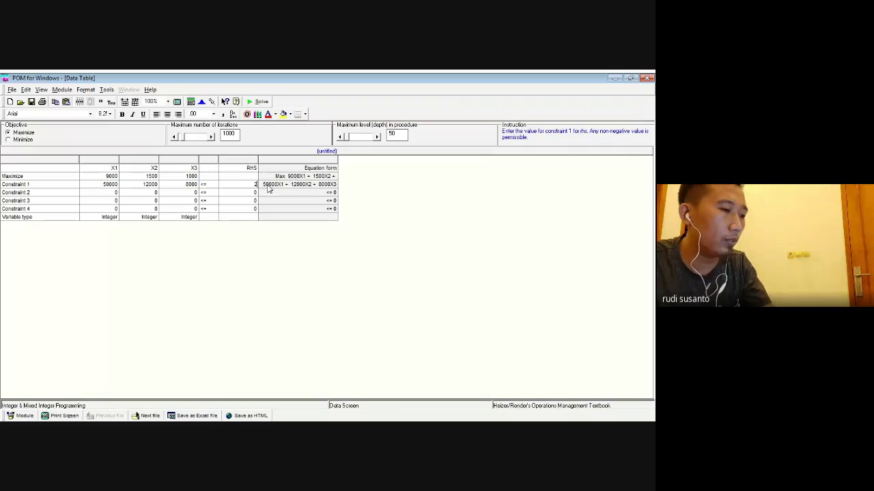
type("25000")
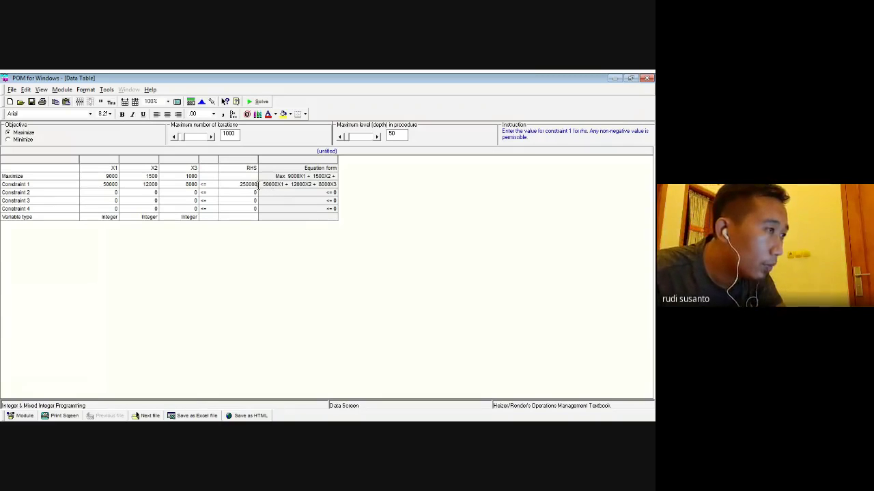
type("0")
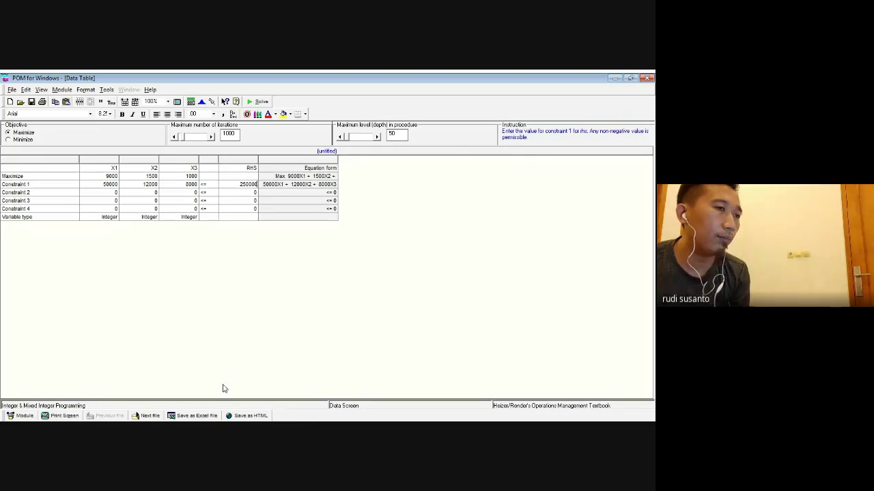
Enter Constraint 2 with a coefficient of 1 for X1 and a right-hand side of 4.
left_click(108, 192)
type("1")
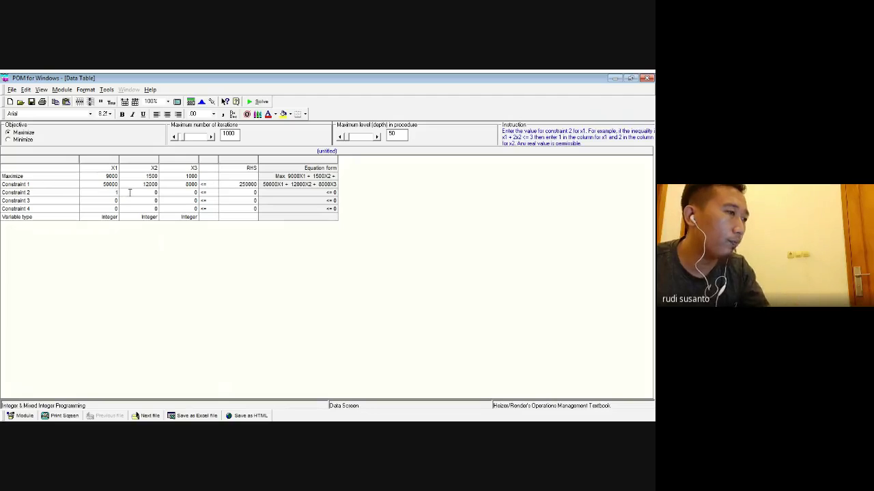
left_click(257, 192)
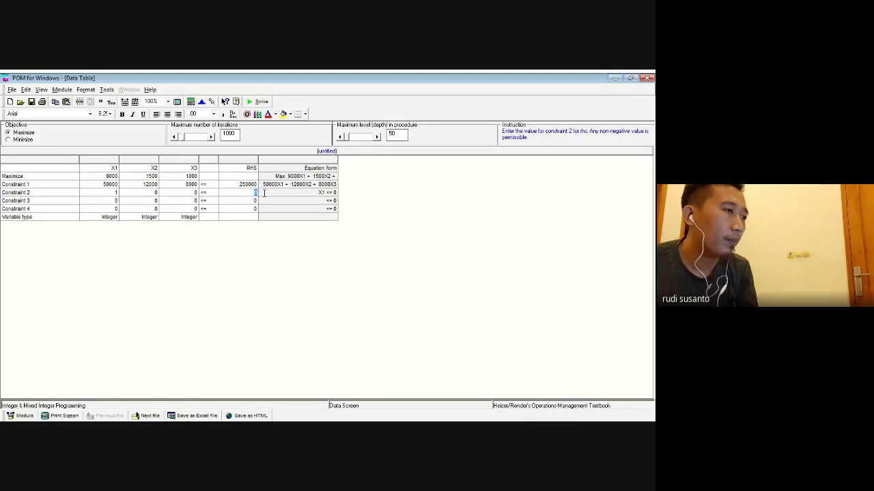
type("4")
left_click(307, 400)
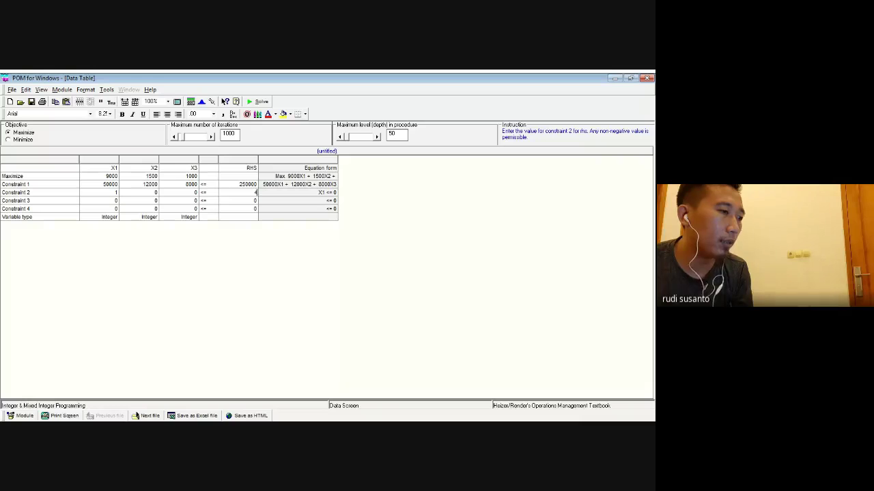
Enter Constraint 3 with a coefficient of 1 for X2 and a right-hand side of 15.
left_click(144, 201)
type("1")
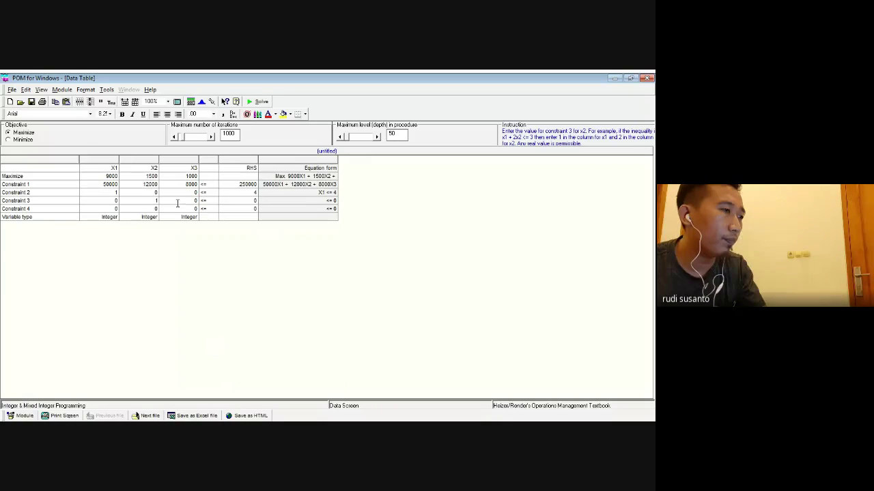
left_click(237, 200)
type("15")
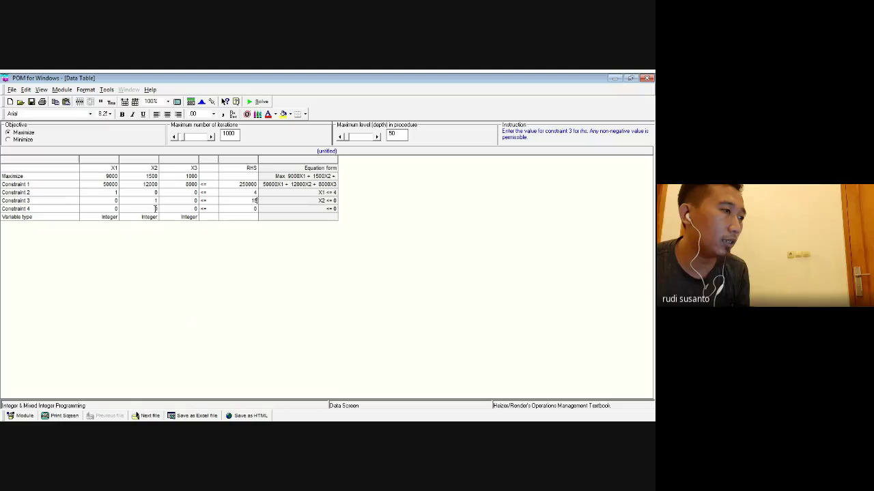
Enter Constraint 4 with a coefficient of 1 for X3 and a right-hand side of 20.
left_click(192, 208)
type("1")
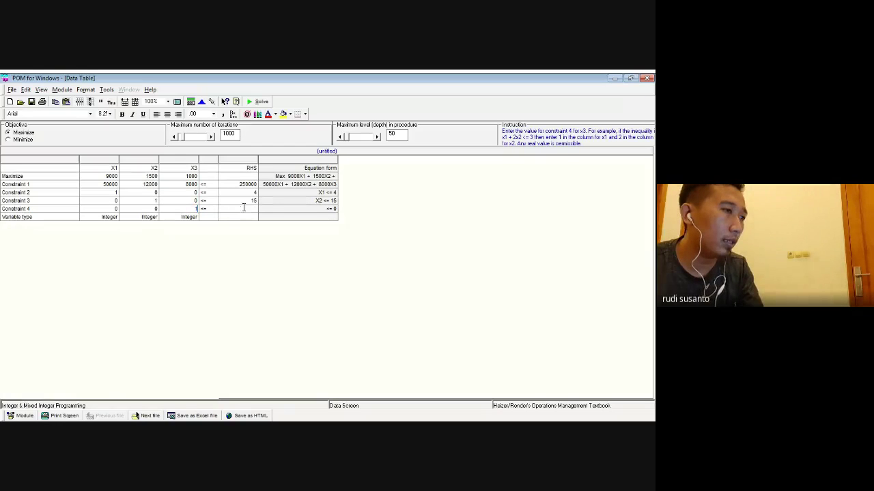
key("Return")
type("20")
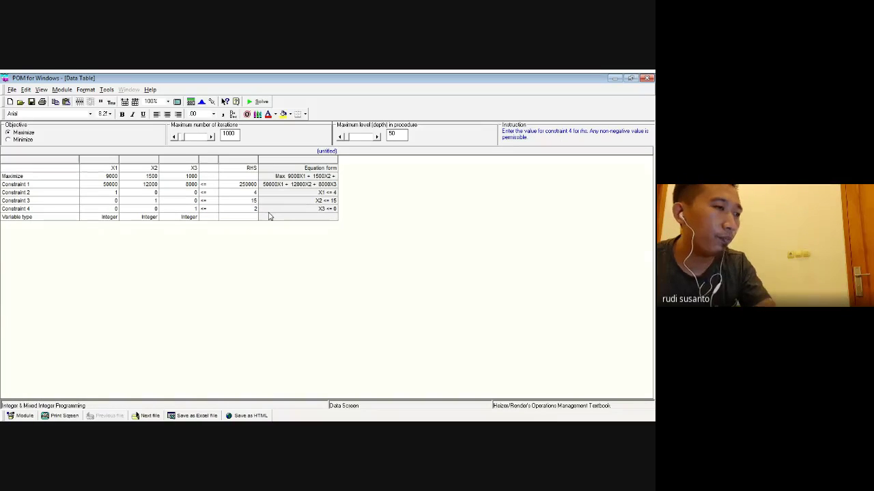
Set the variable type of X2 to Real and solve the mixed integer problem.
left_click(96, 216)
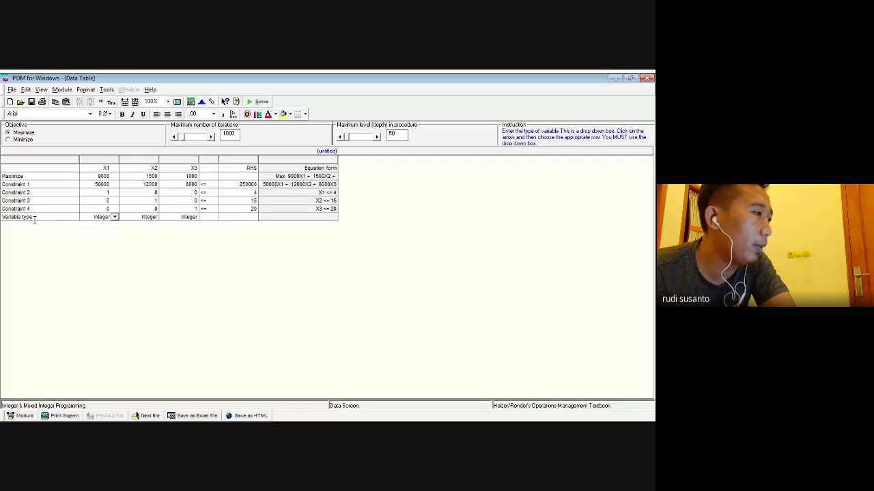
left_click(115, 217)
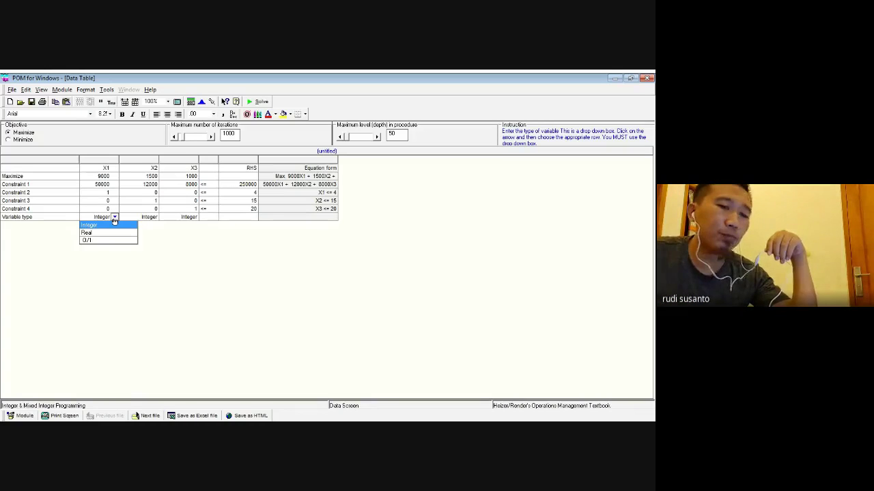
left_click(114, 218)
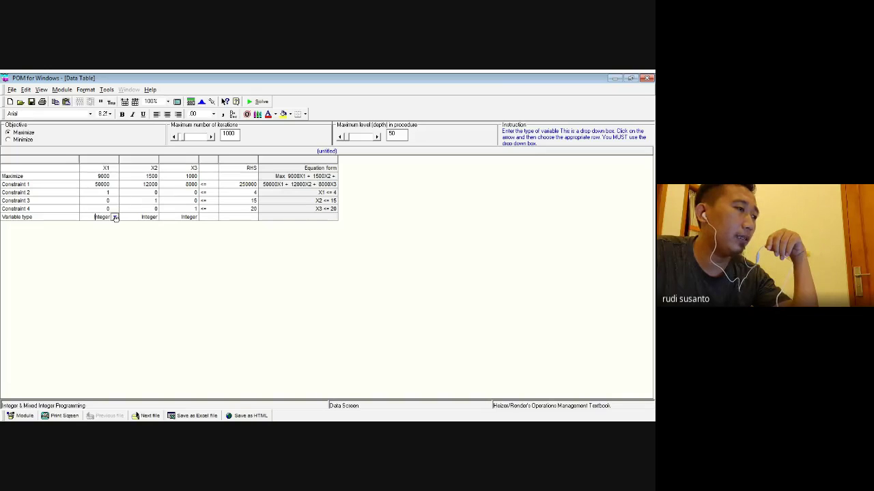
left_click(154, 218)
left_click(154, 218)
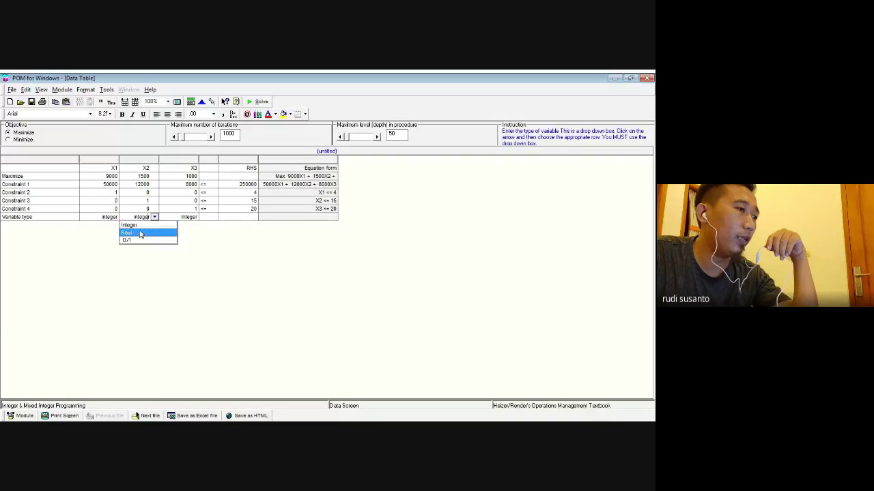
left_click(156, 233)
left_click(195, 217)
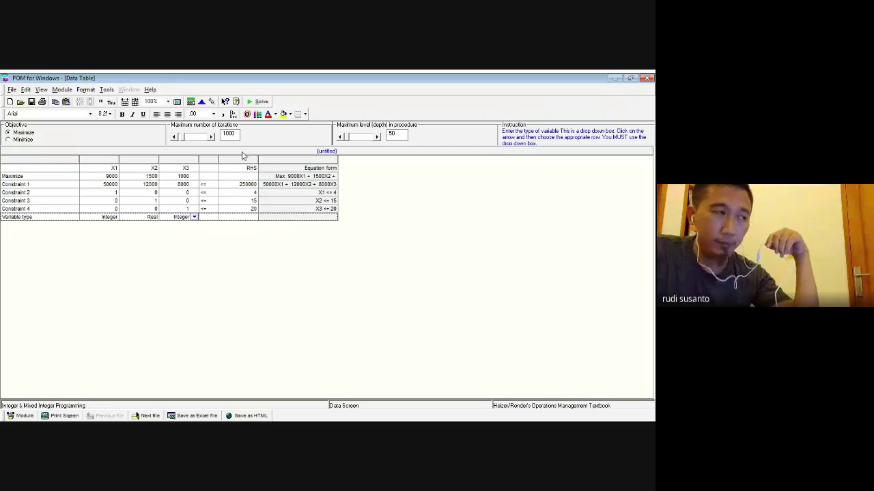
left_click(256, 102)
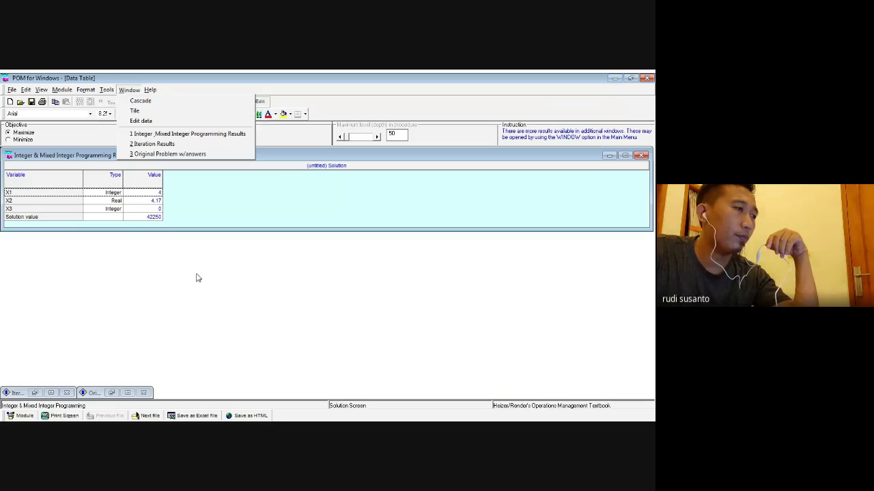
left_click(196, 277)
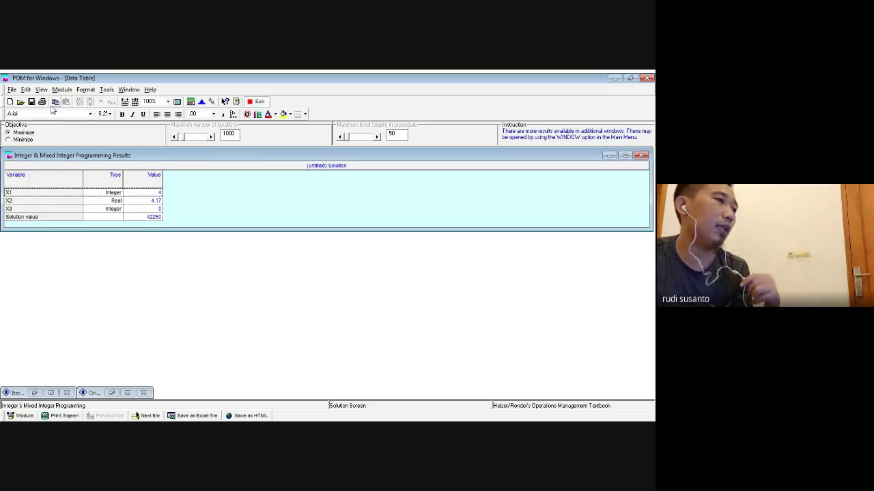
Save the solved problem under the file name "latihan 4" as an Integer & Mixed Integer Programming (*.mix) file.
left_click(12, 90)
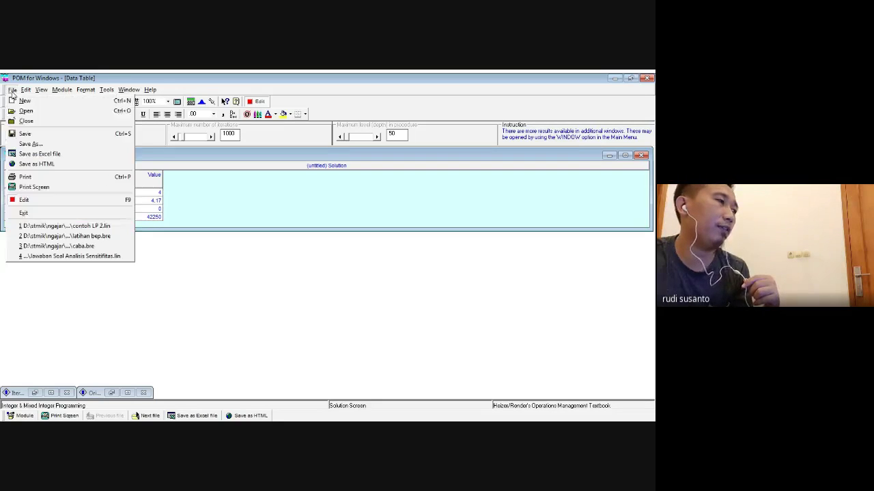
left_click(30, 143)
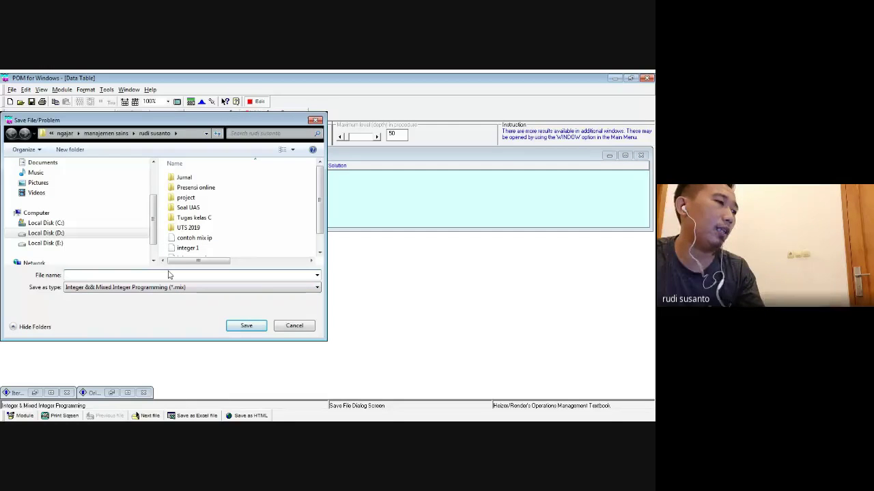
type("latihan ")
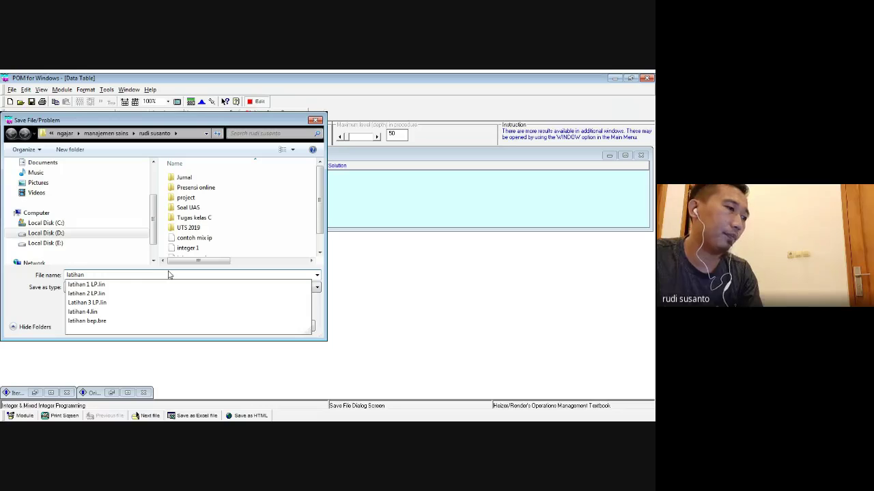
type("4")
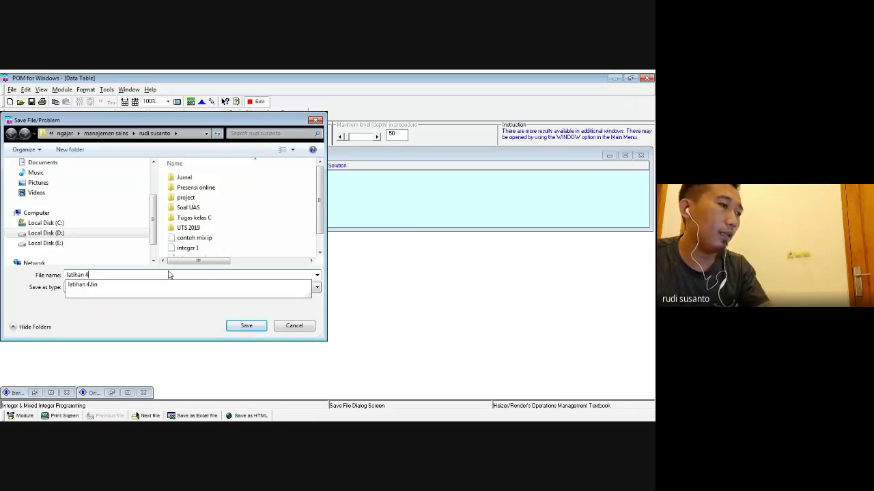
left_click(247, 326)
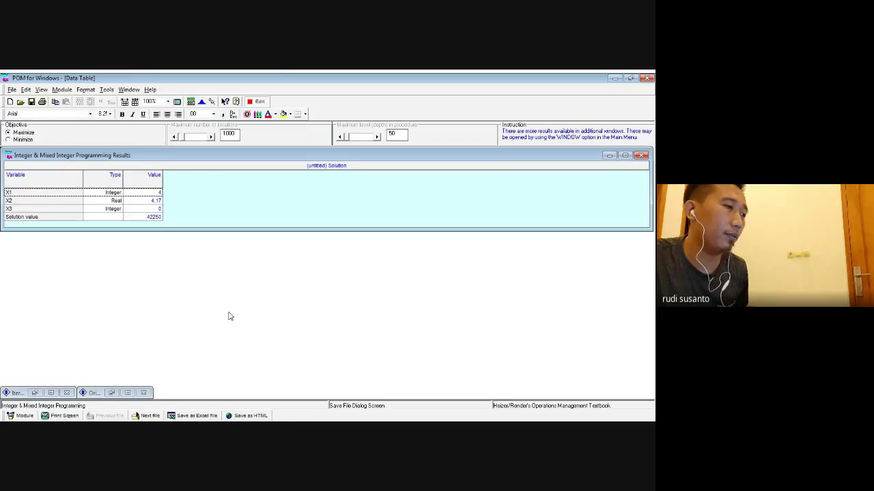